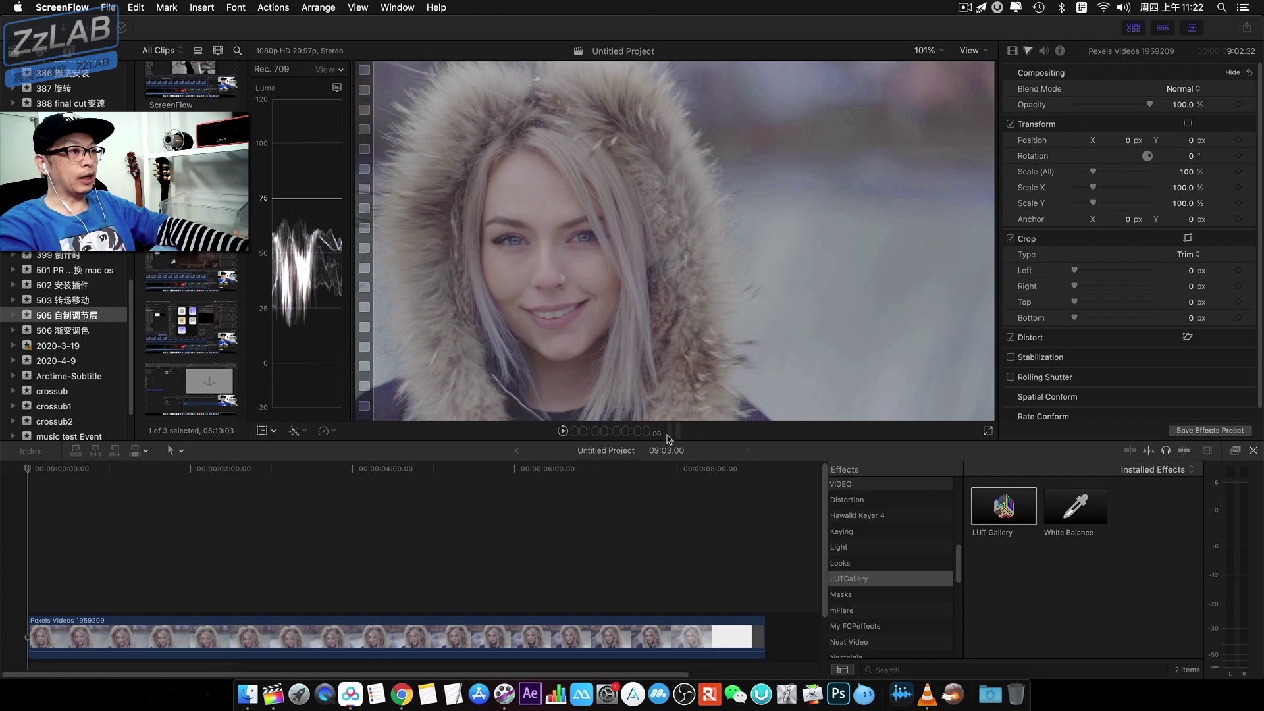
Bring the Untitled Project forward and select the Pexels Videos 1959209 clip in the timeline.
click(182, 636)
Select the clip, preview a later frame, then return the playhead to the start.
click(178, 635)
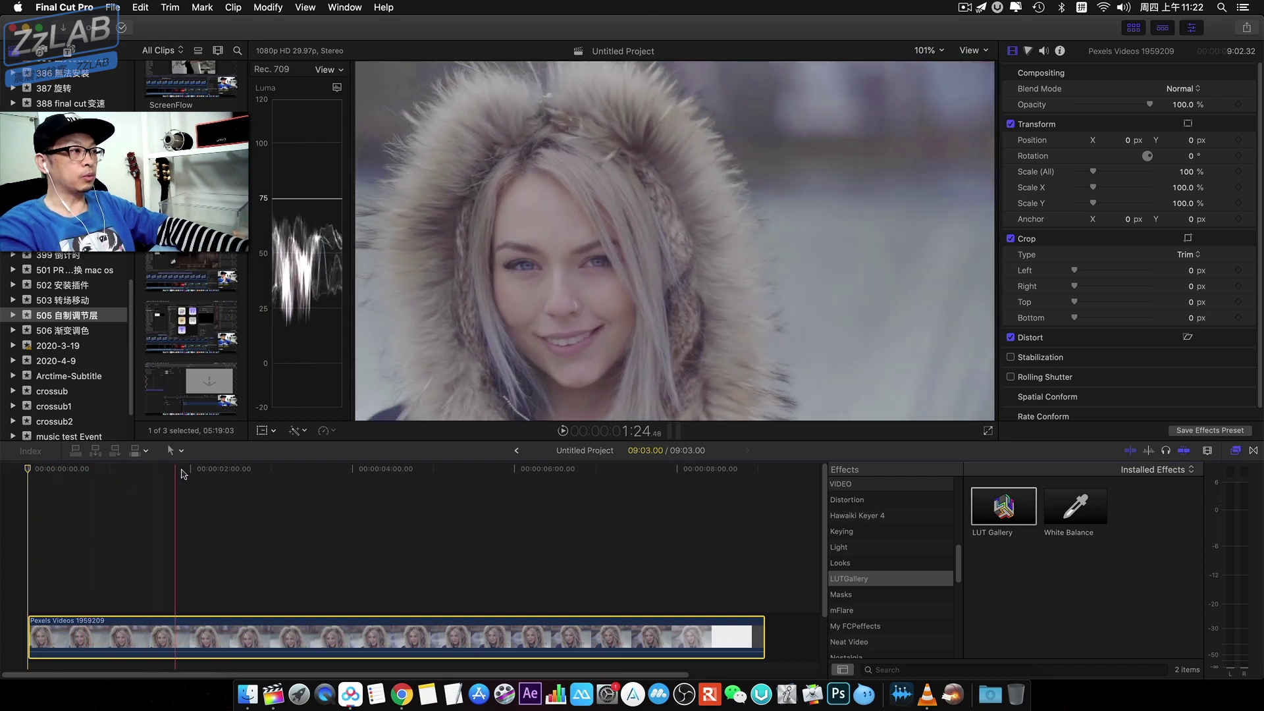
click(267, 472)
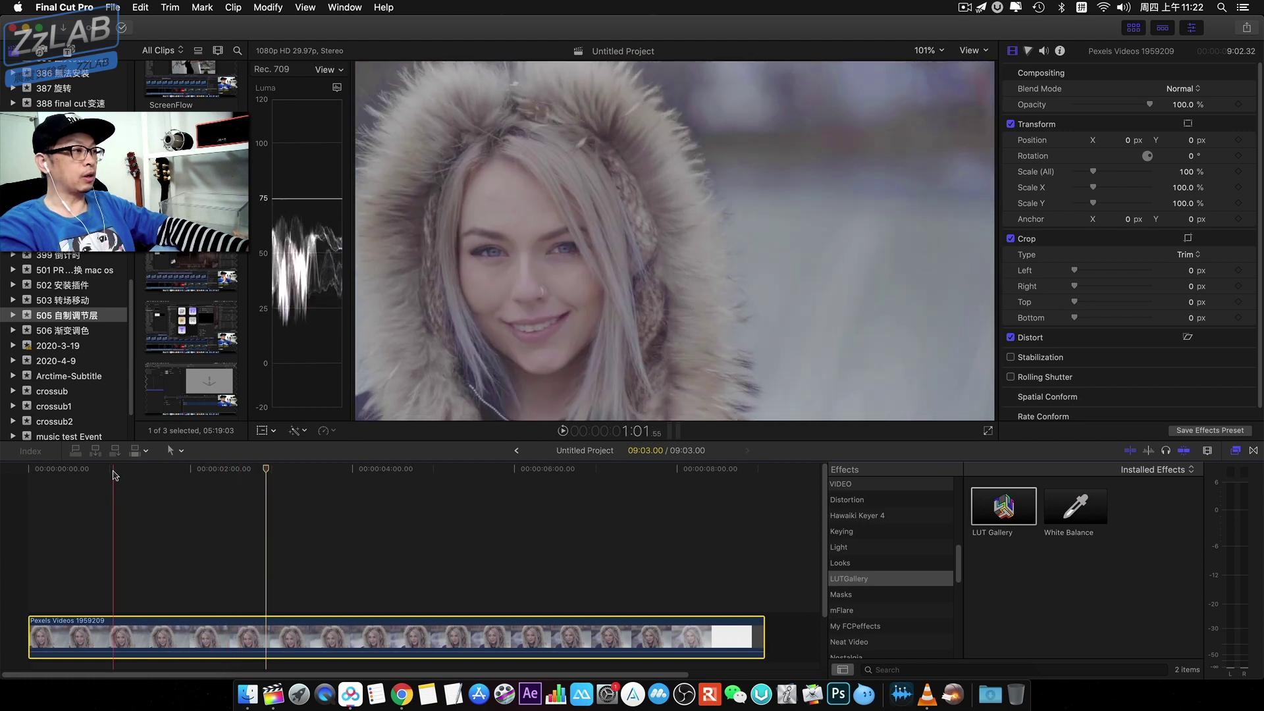
key(Home)
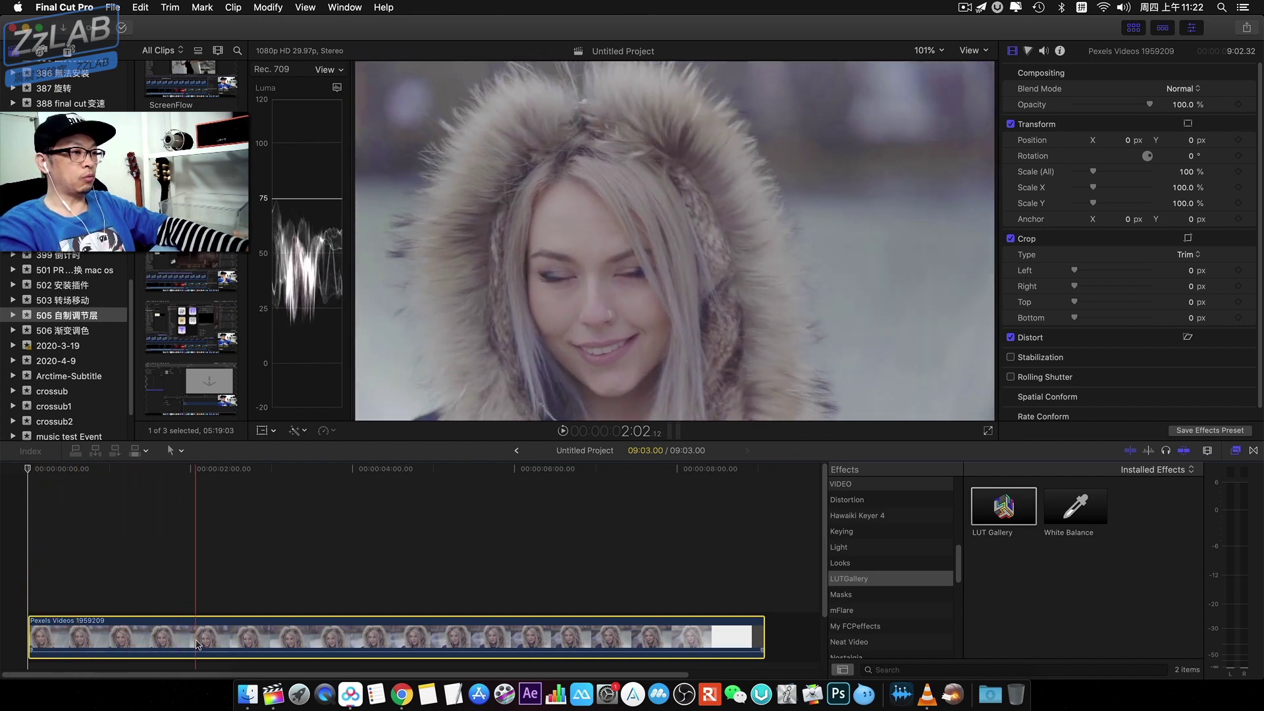
Option-drag a copy of the clip above the original and check both layers by selecting each.
drag(198, 644, 191, 588)
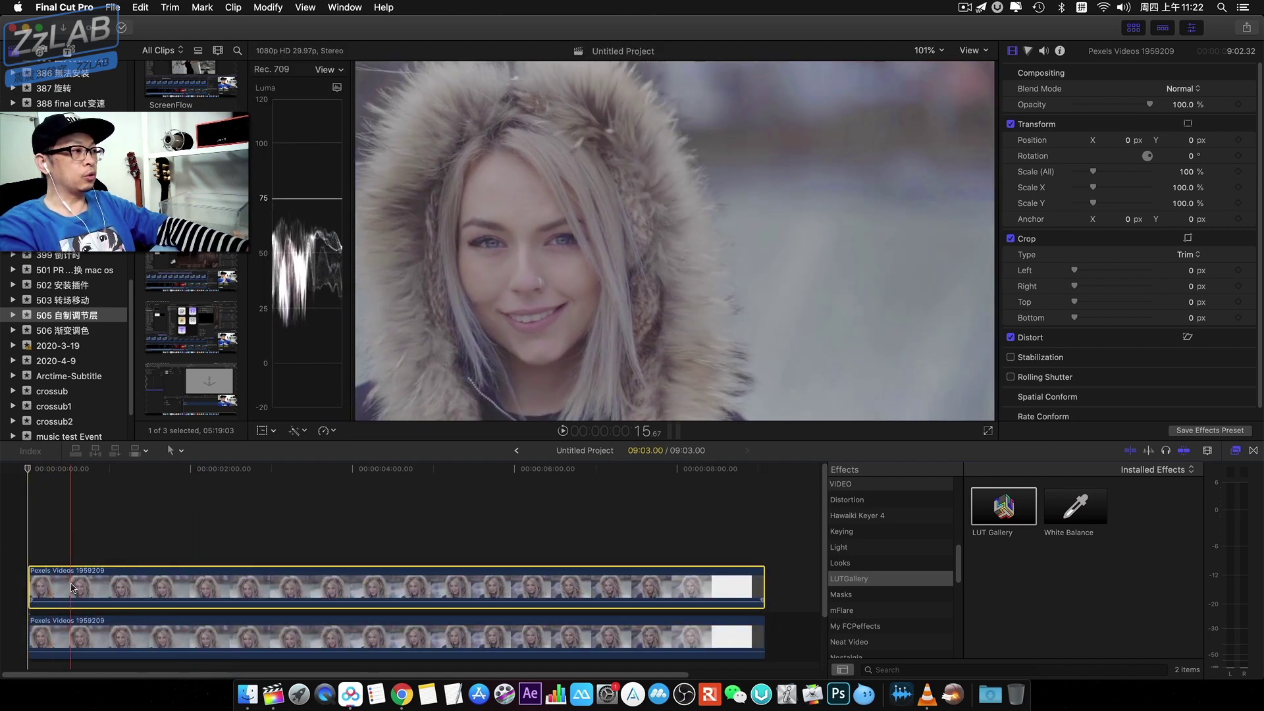
click(79, 632)
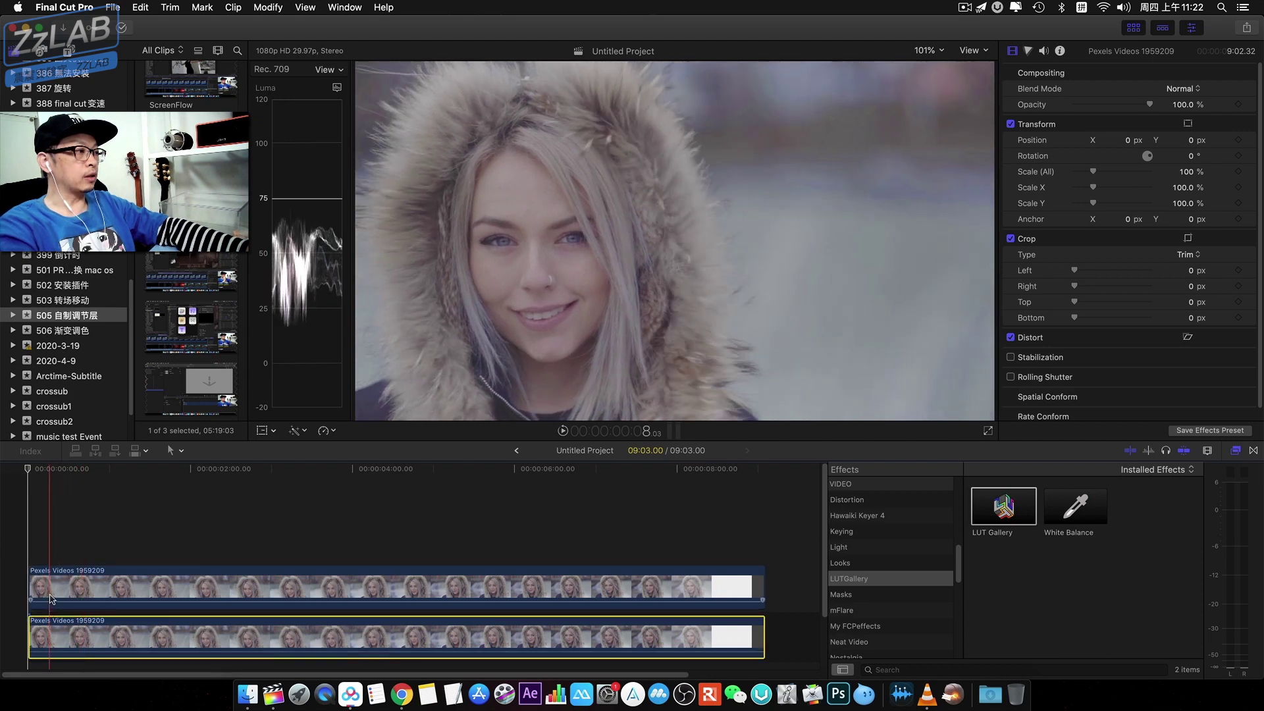
click(60, 590)
click(56, 632)
click(44, 587)
click(53, 621)
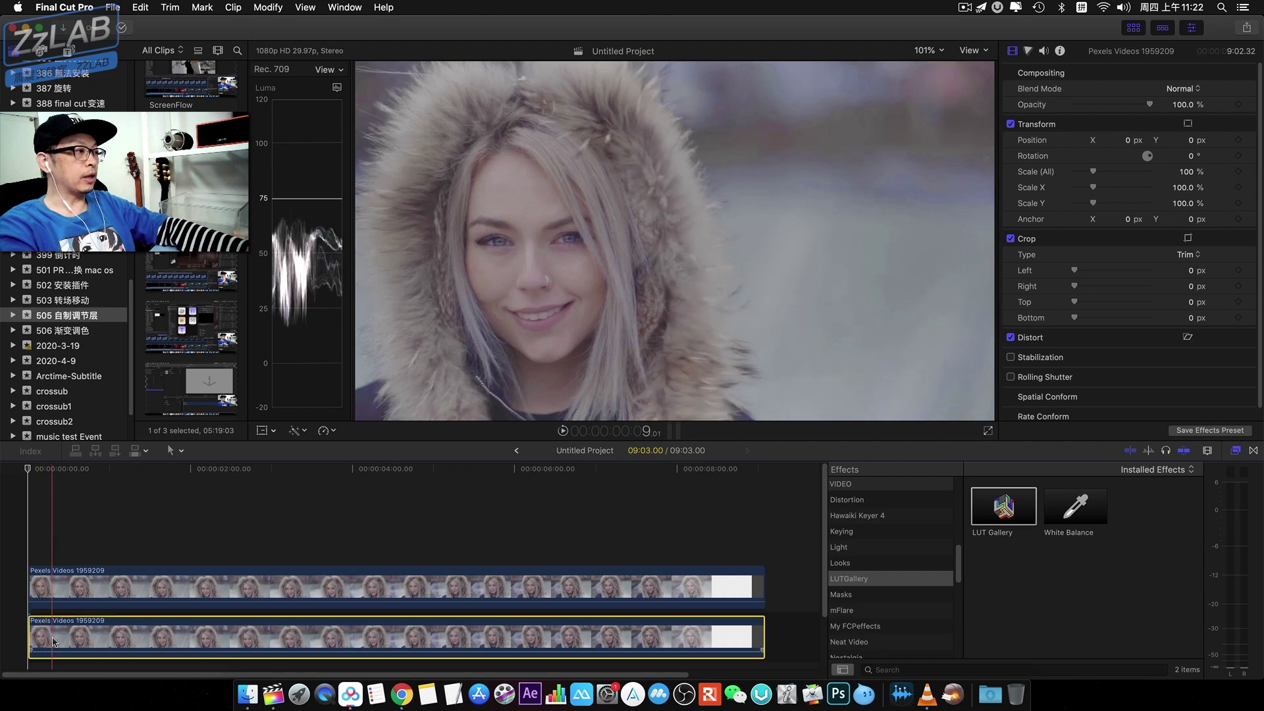
click(99, 580)
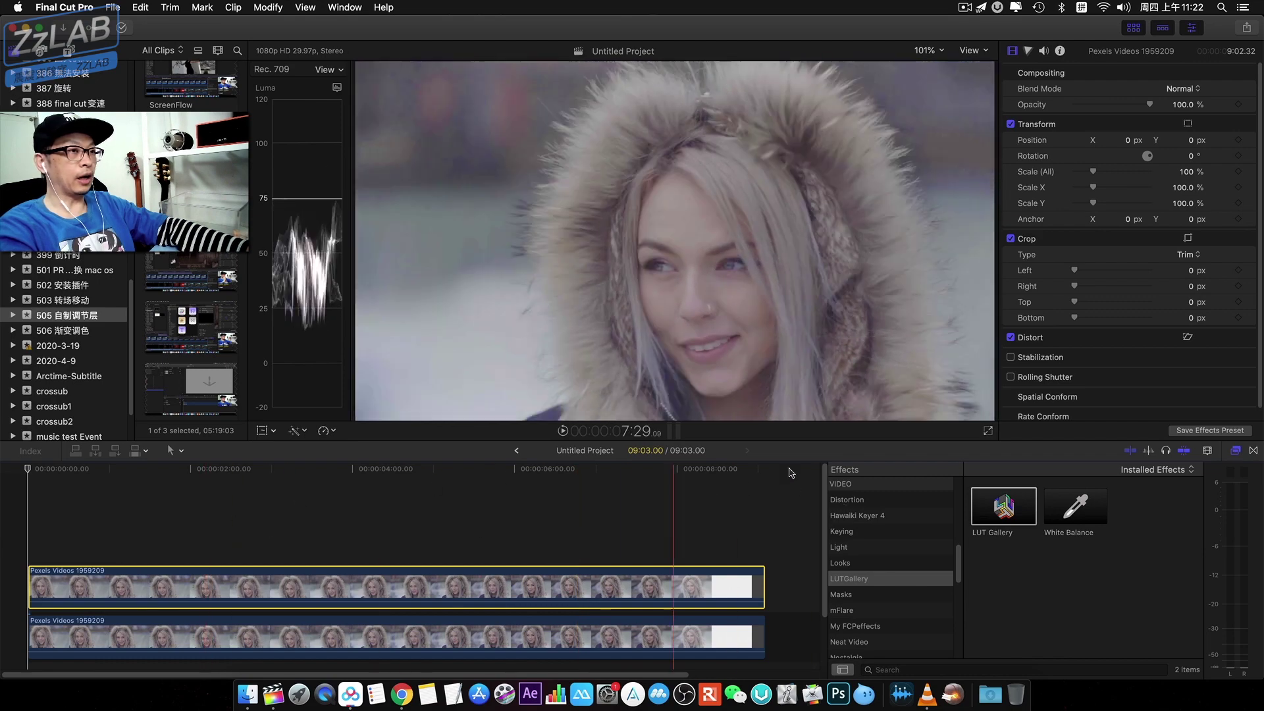
Apply LUT Gallery to the upper clip with the m31LOG group's Vision 4 - LOG look, then show the Color Board's exposure controls.
drag(1015, 511, 570, 559)
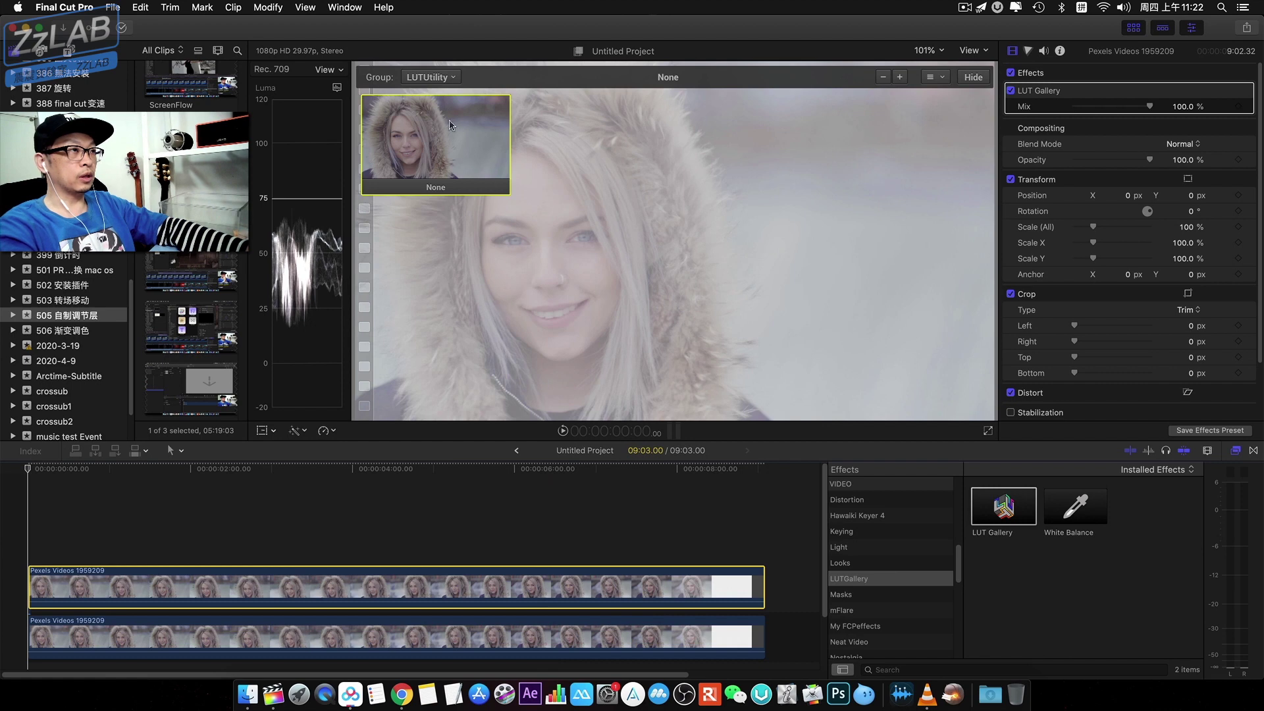
click(433, 78)
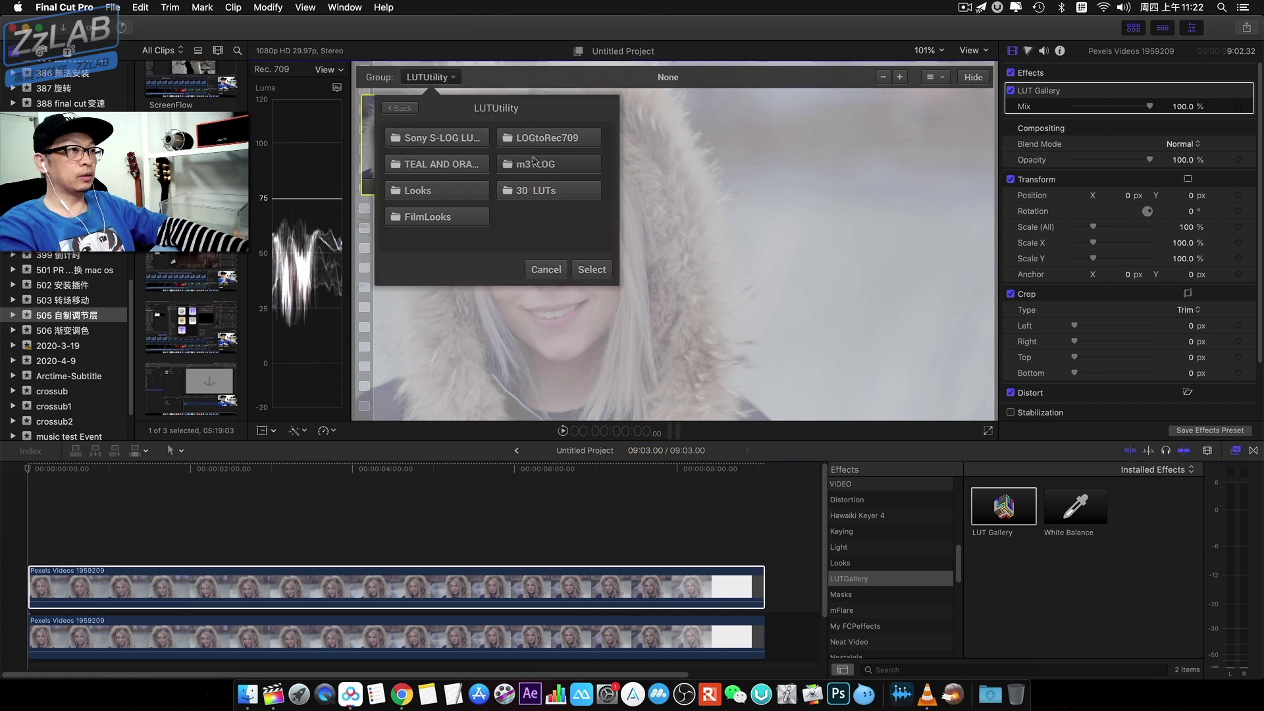
click(535, 164)
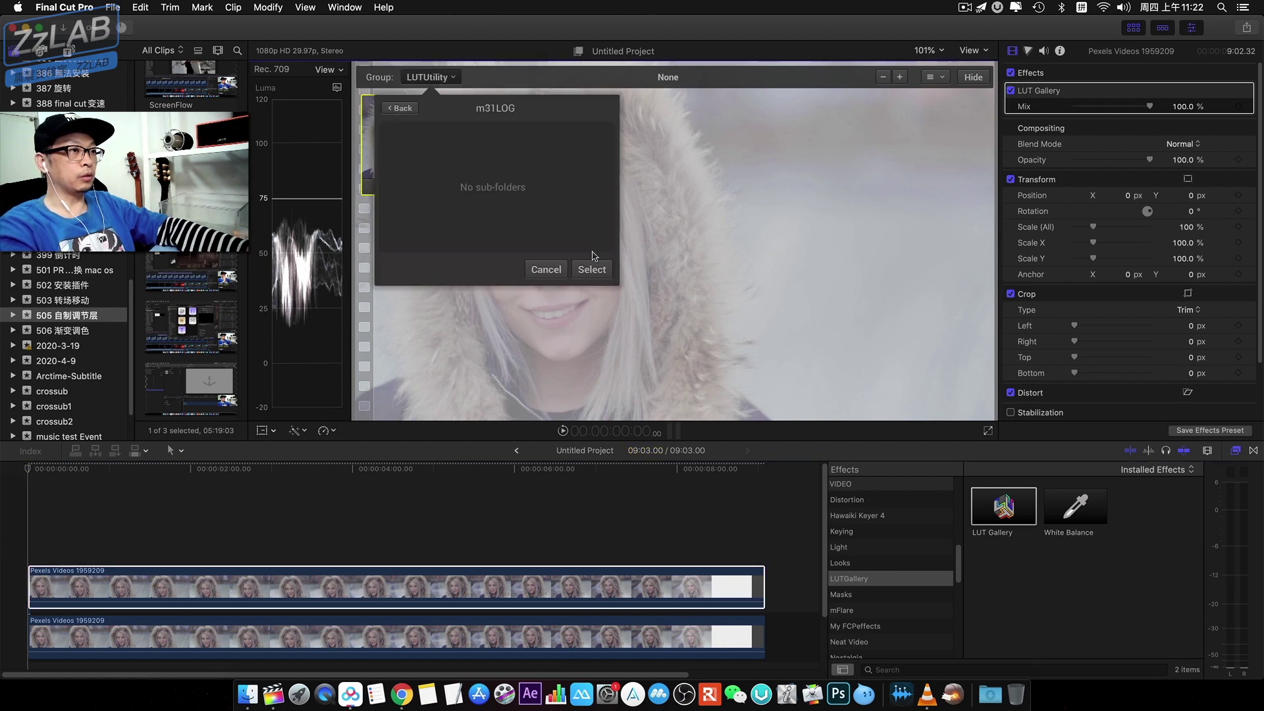
click(592, 269)
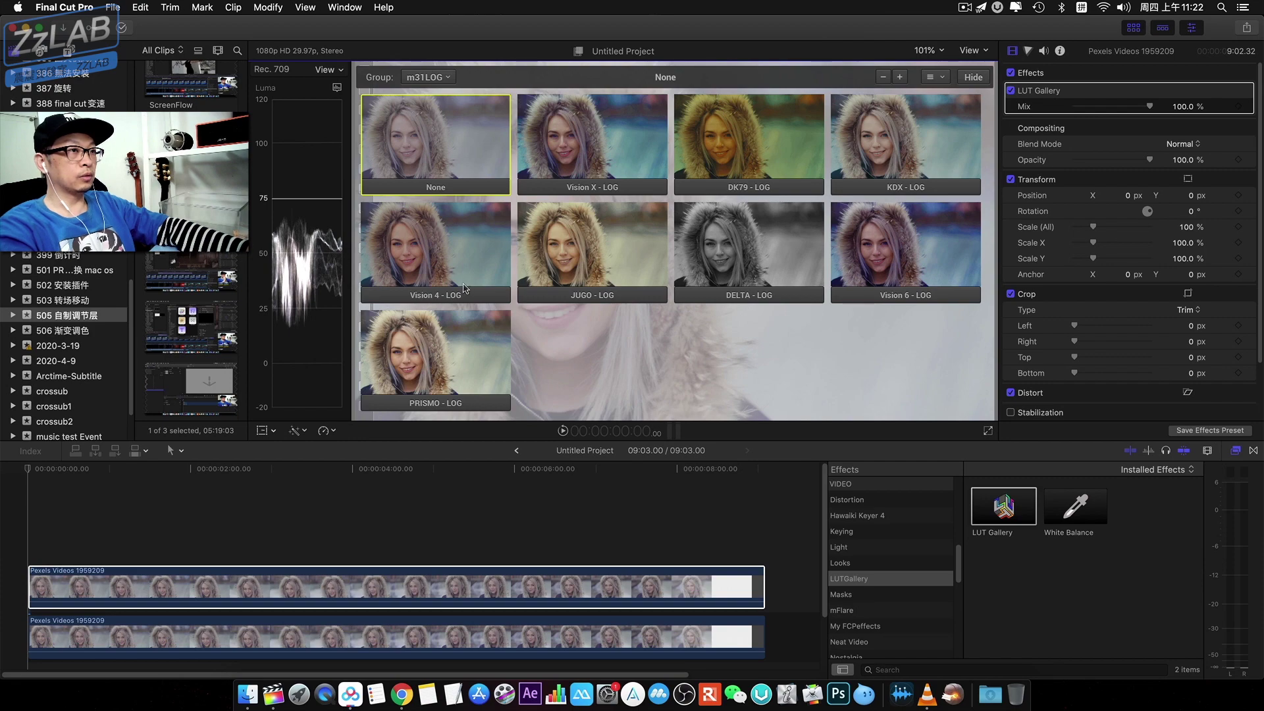
click(465, 309)
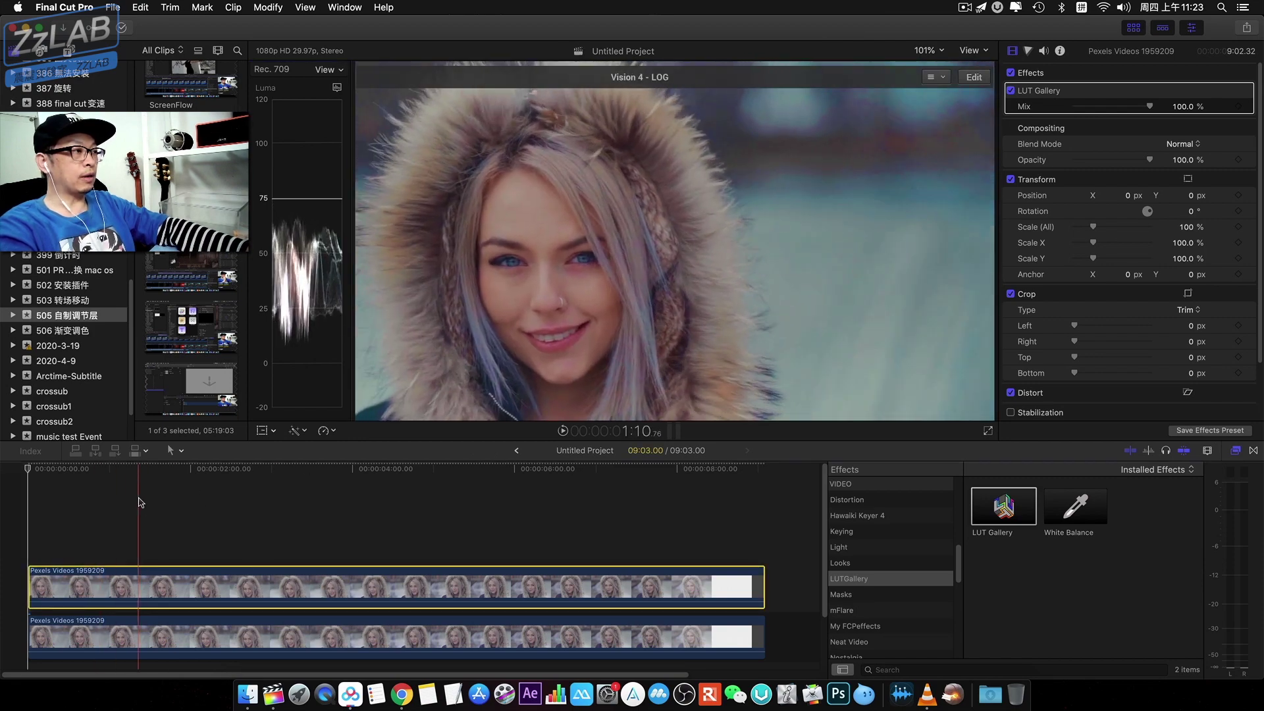
click(129, 517)
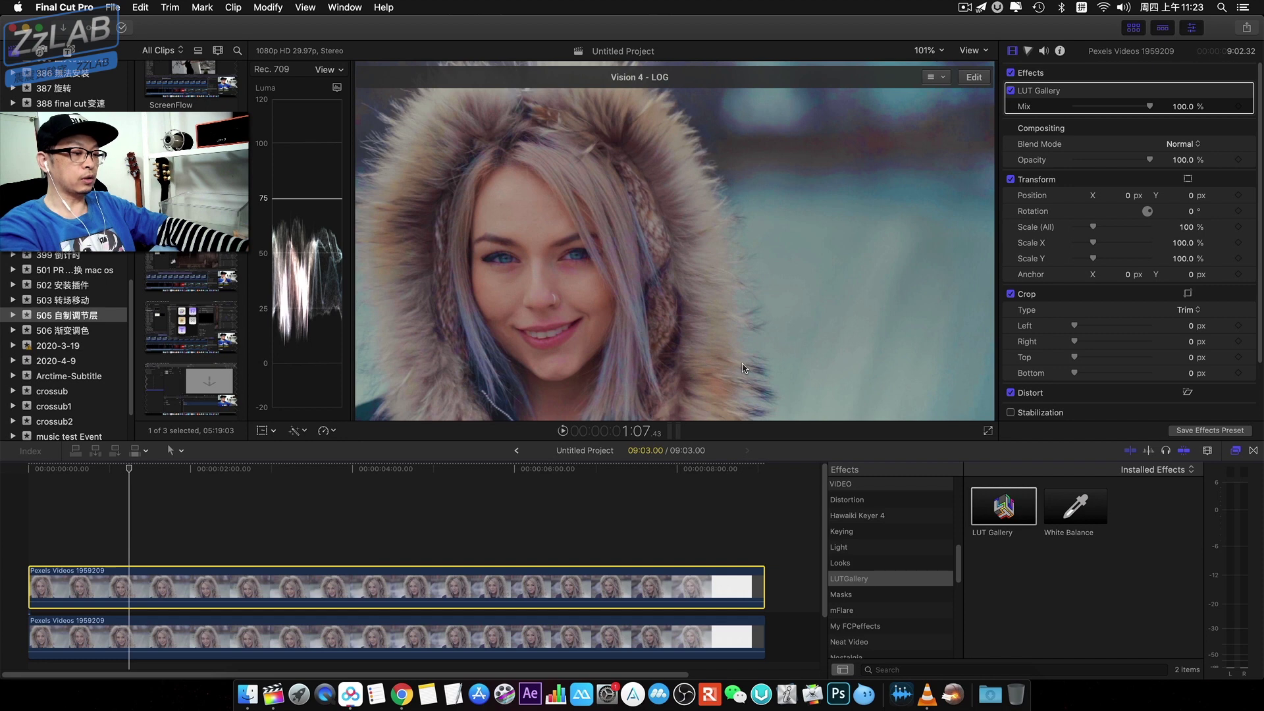
key(super+6)
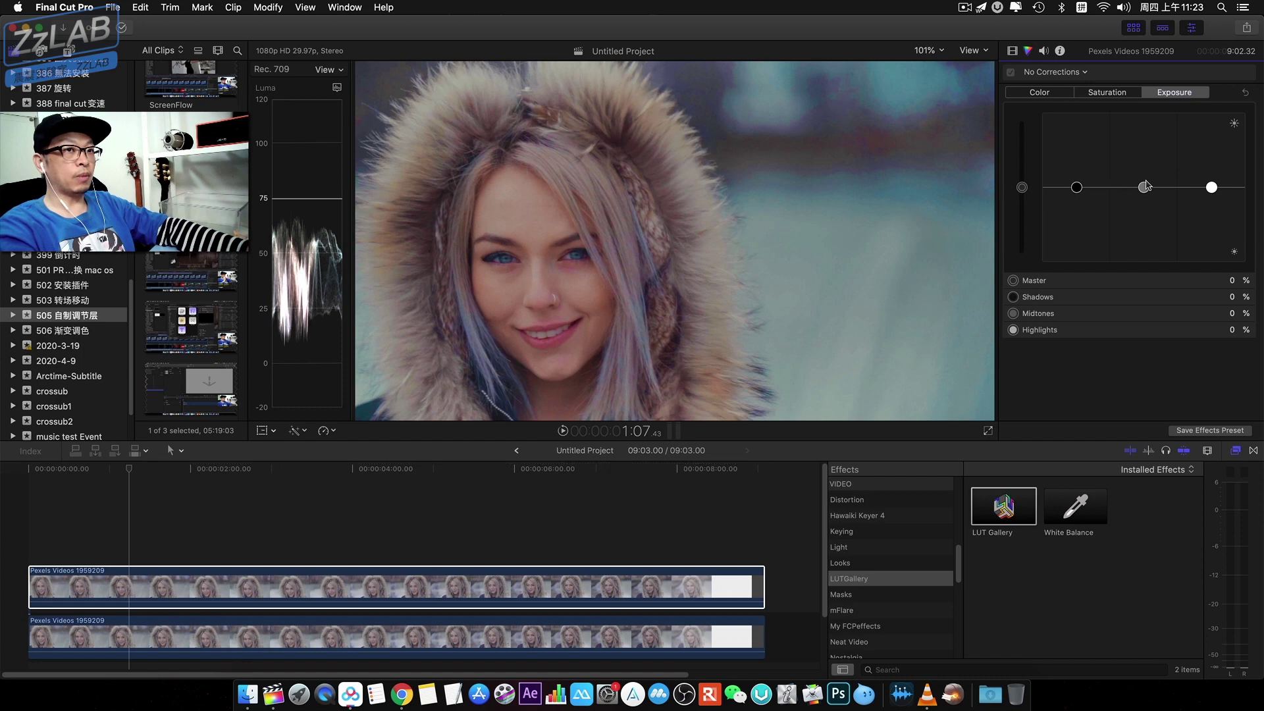
Tune the Exposure pucks to Shadows -27%, Midtones 17%, Highlights 84%, then play back the grade.
drag(1144, 191, 1135, 145)
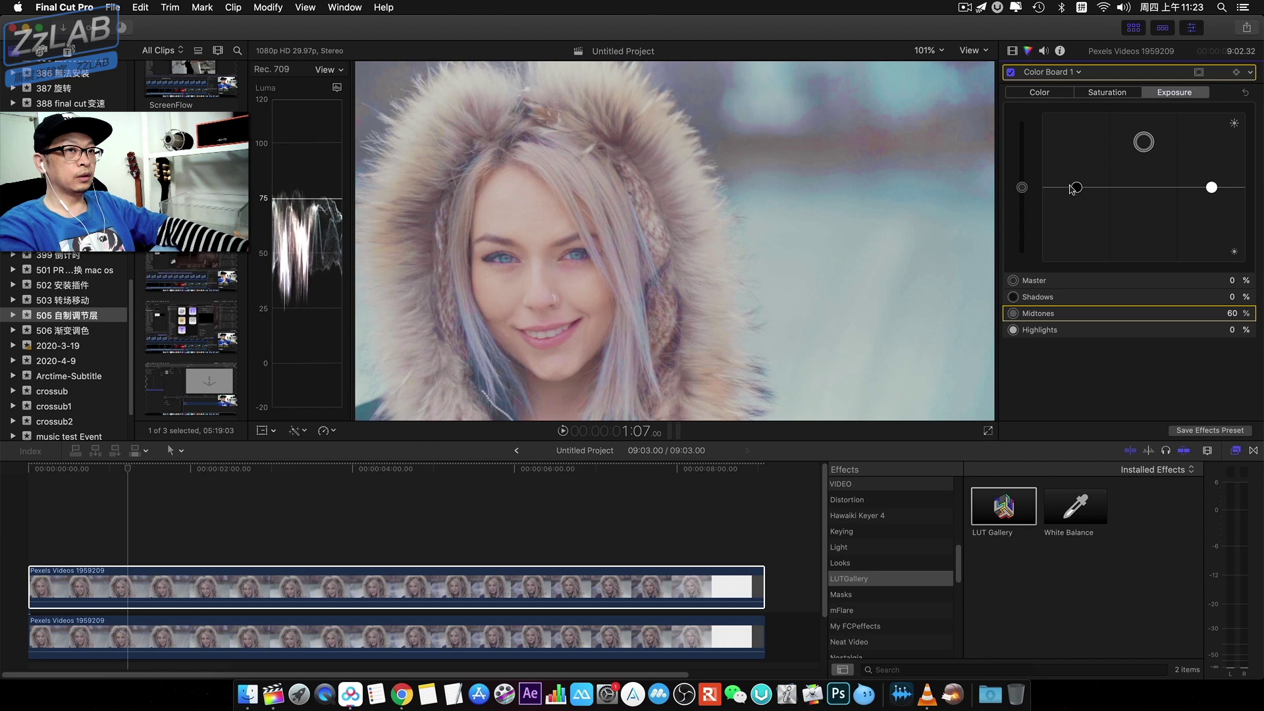
drag(1212, 187, 1212, 159)
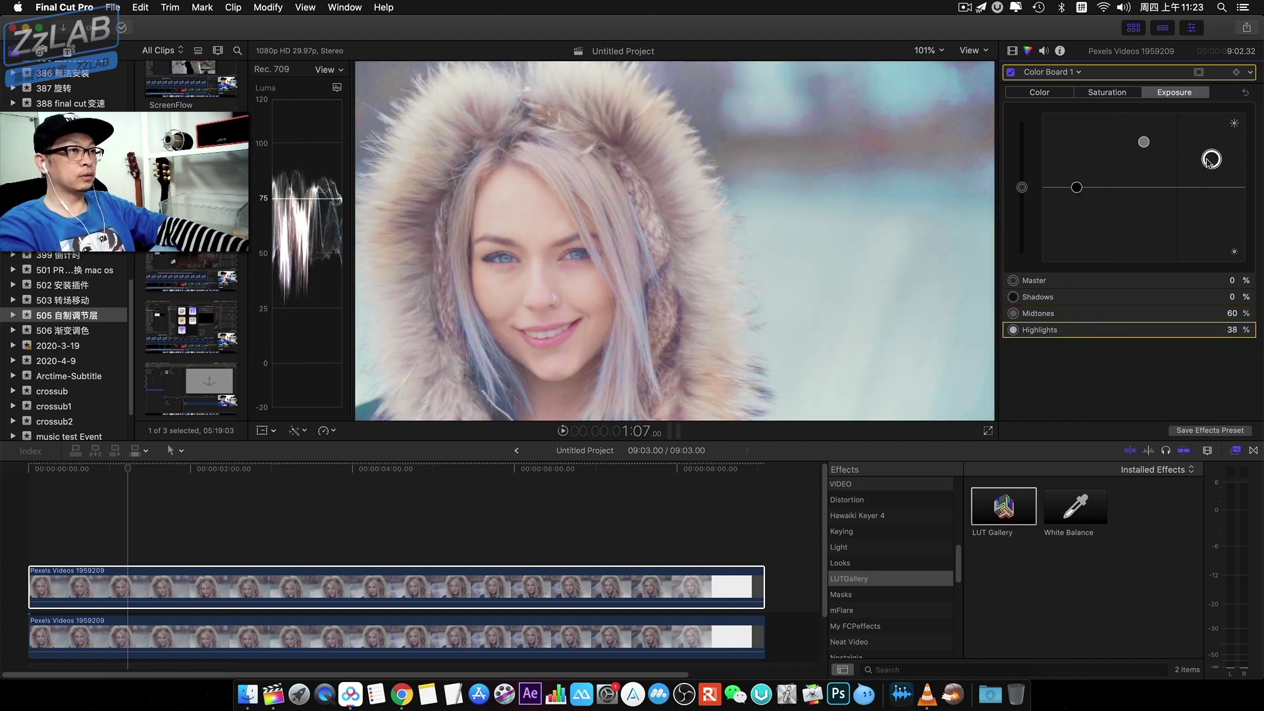
mouse_move(1211, 159)
mouse_down()
mouse_move(1211, 130)
mouse_move(1196, 137)
mouse_up()
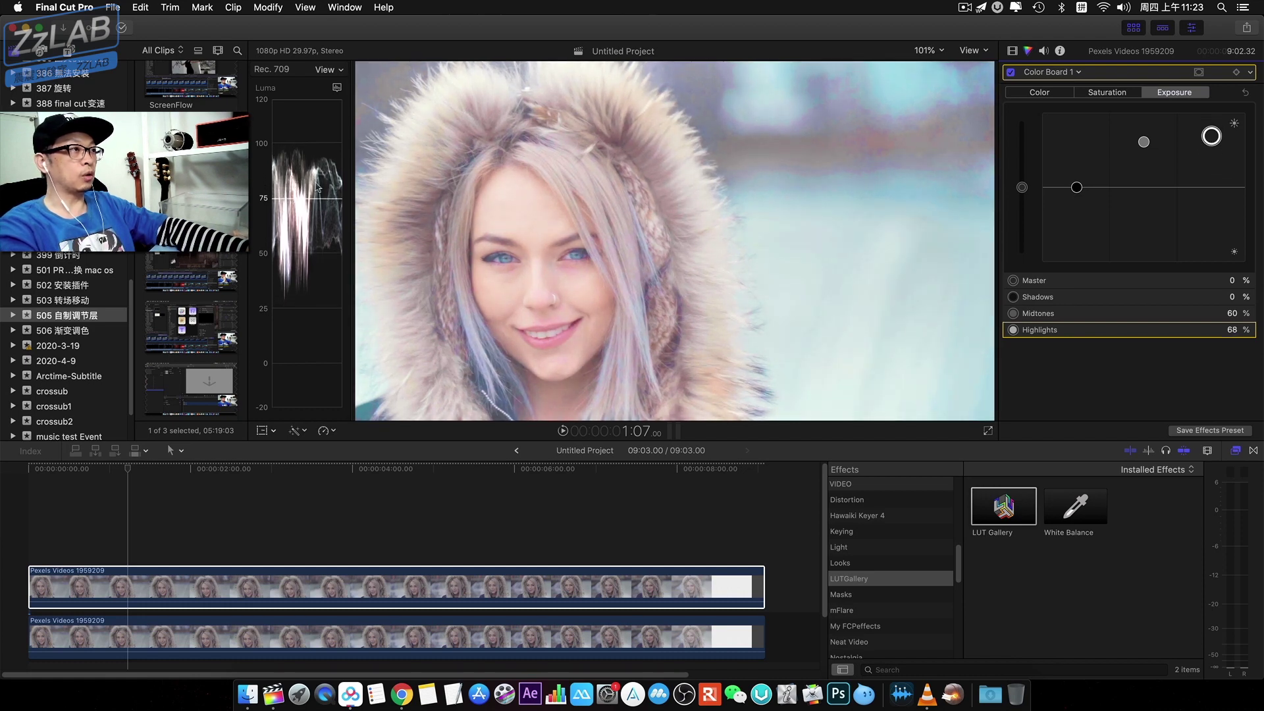
drag(1143, 142, 1145, 158)
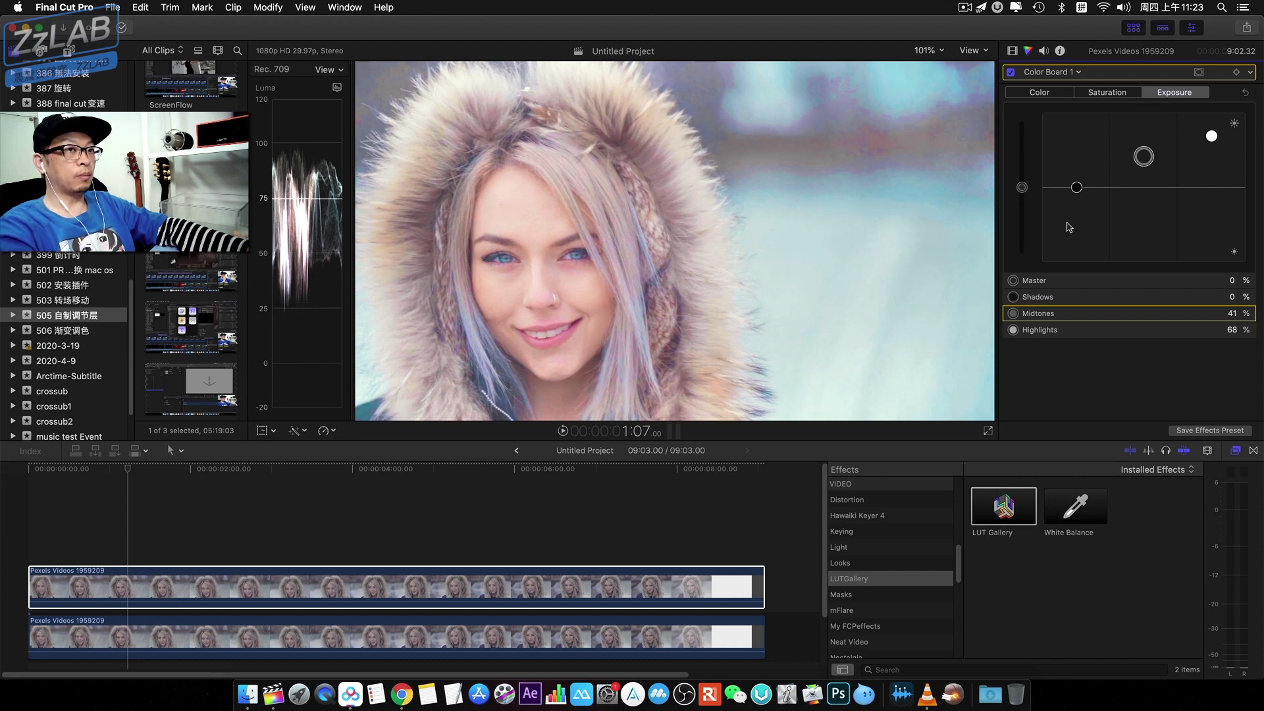
drag(1076, 188, 1087, 235)
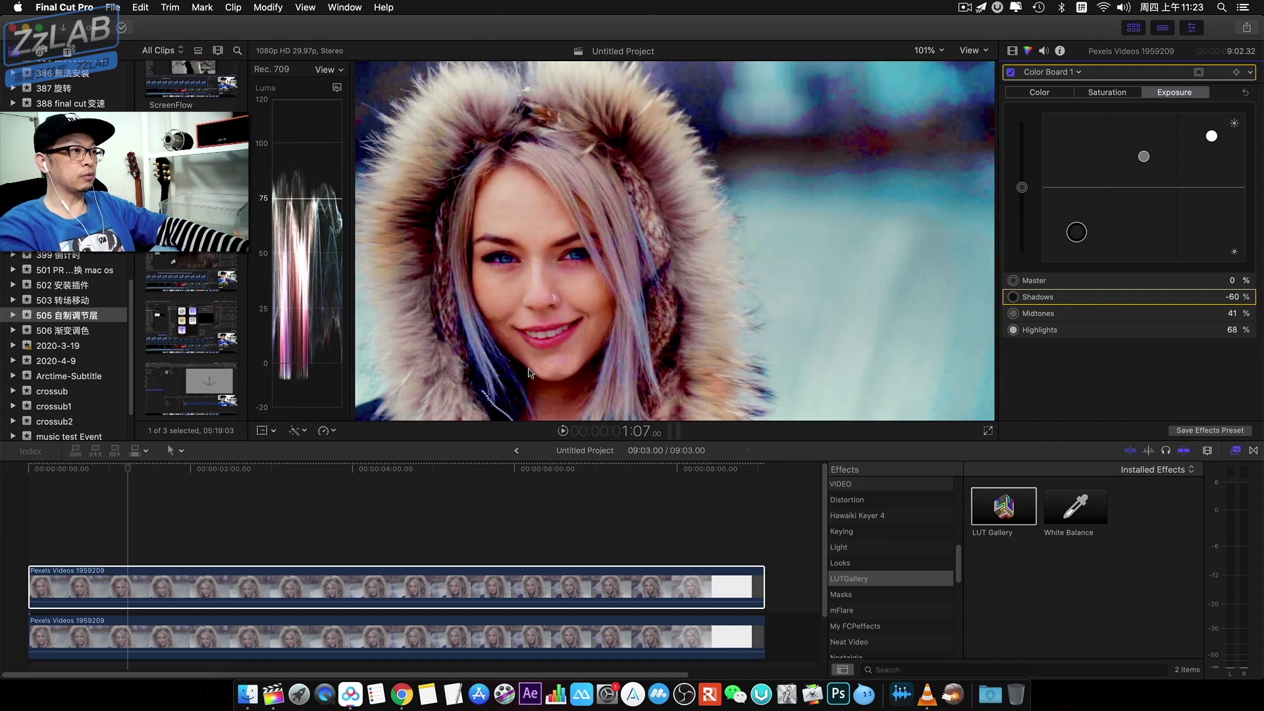
drag(1076, 238, 1075, 216)
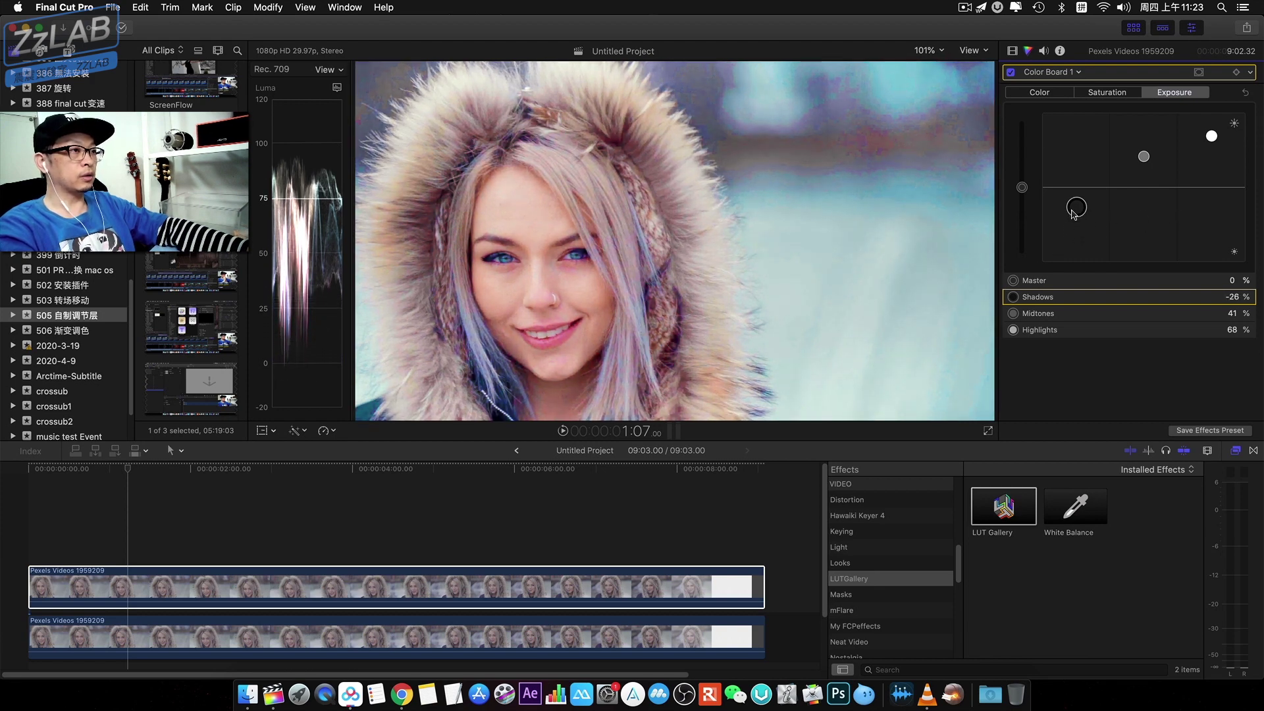
drag(1144, 156, 1143, 163)
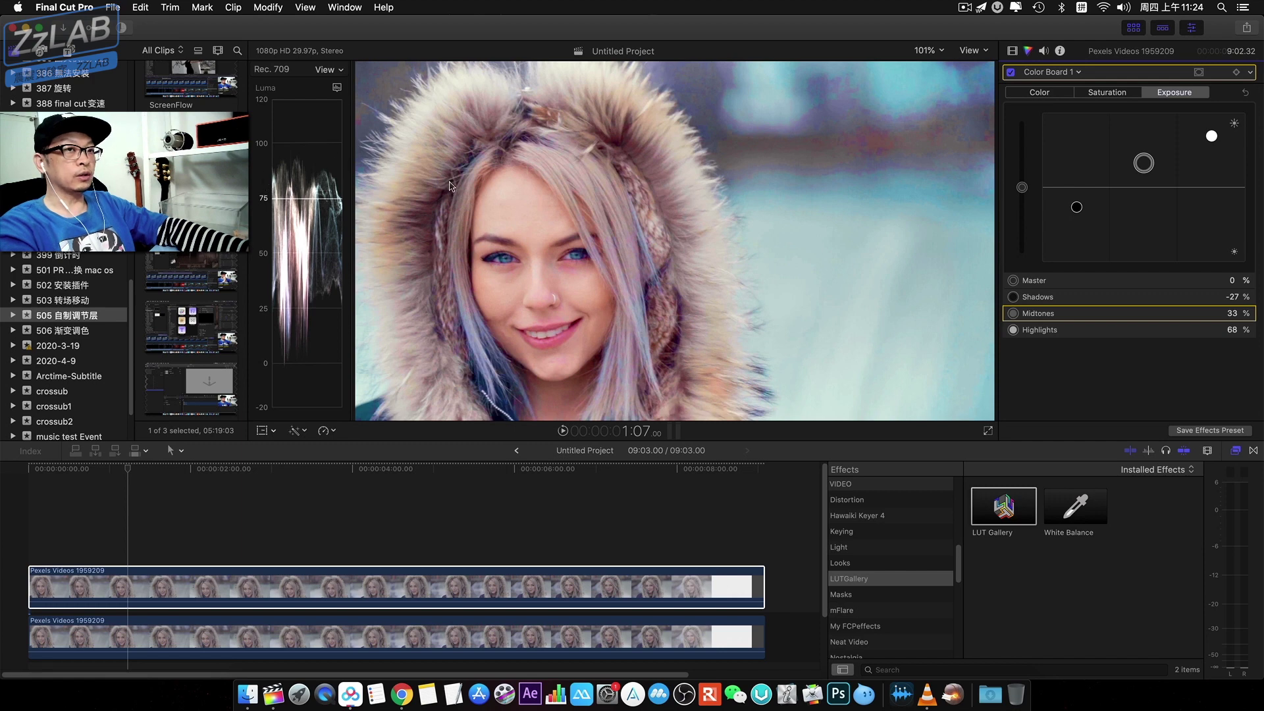
drag(1144, 163, 1144, 165)
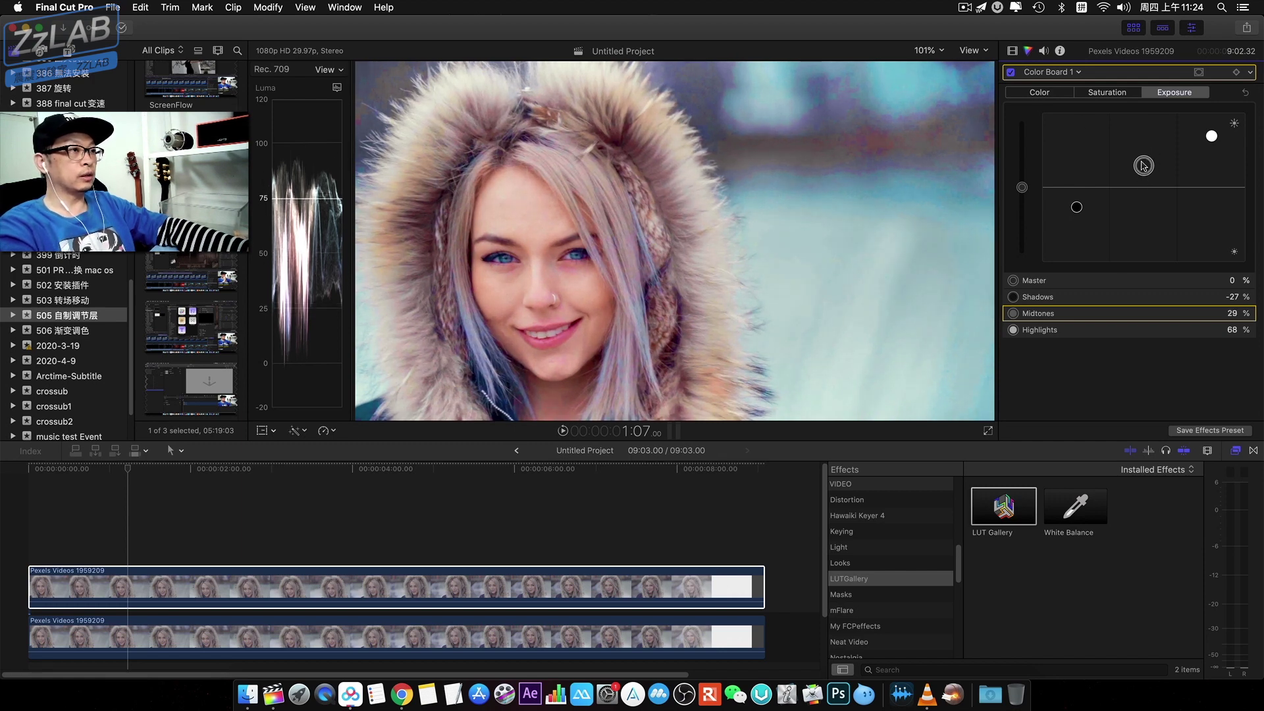
drag(1211, 137, 1211, 126)
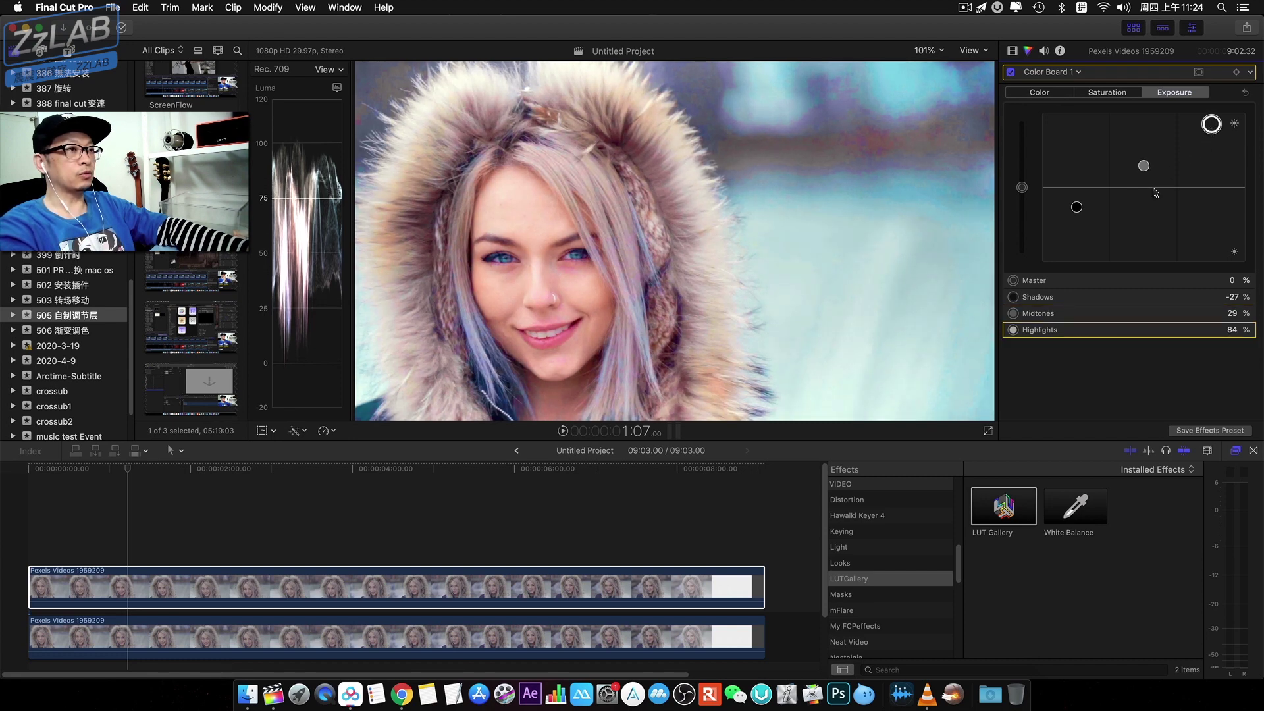
drag(1143, 166, 1144, 176)
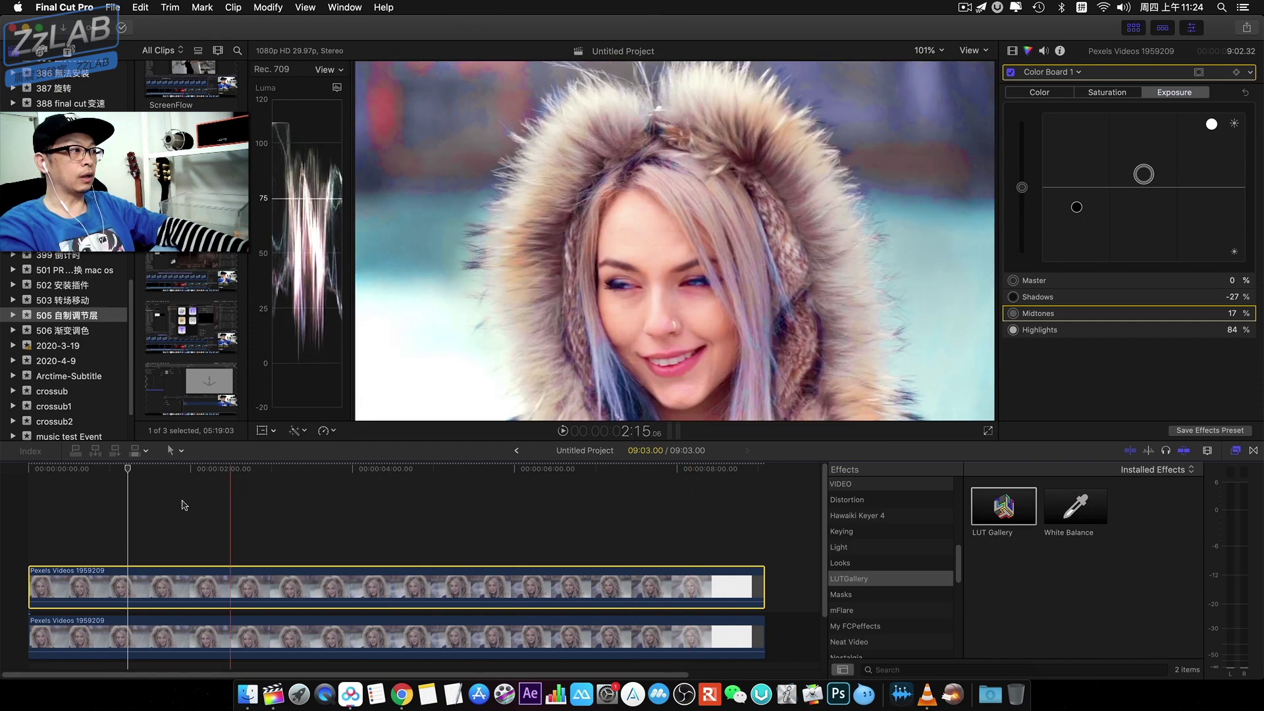
key(Right)
key(Right)
key(Right)
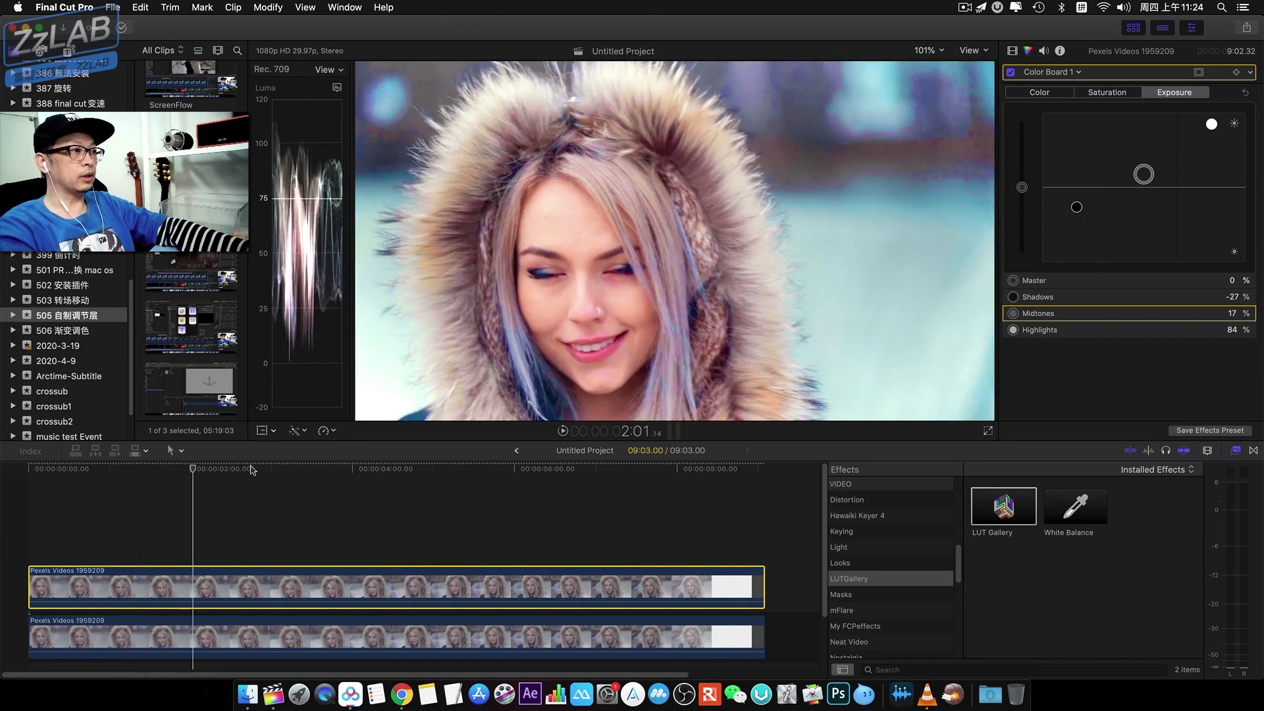
click(509, 468)
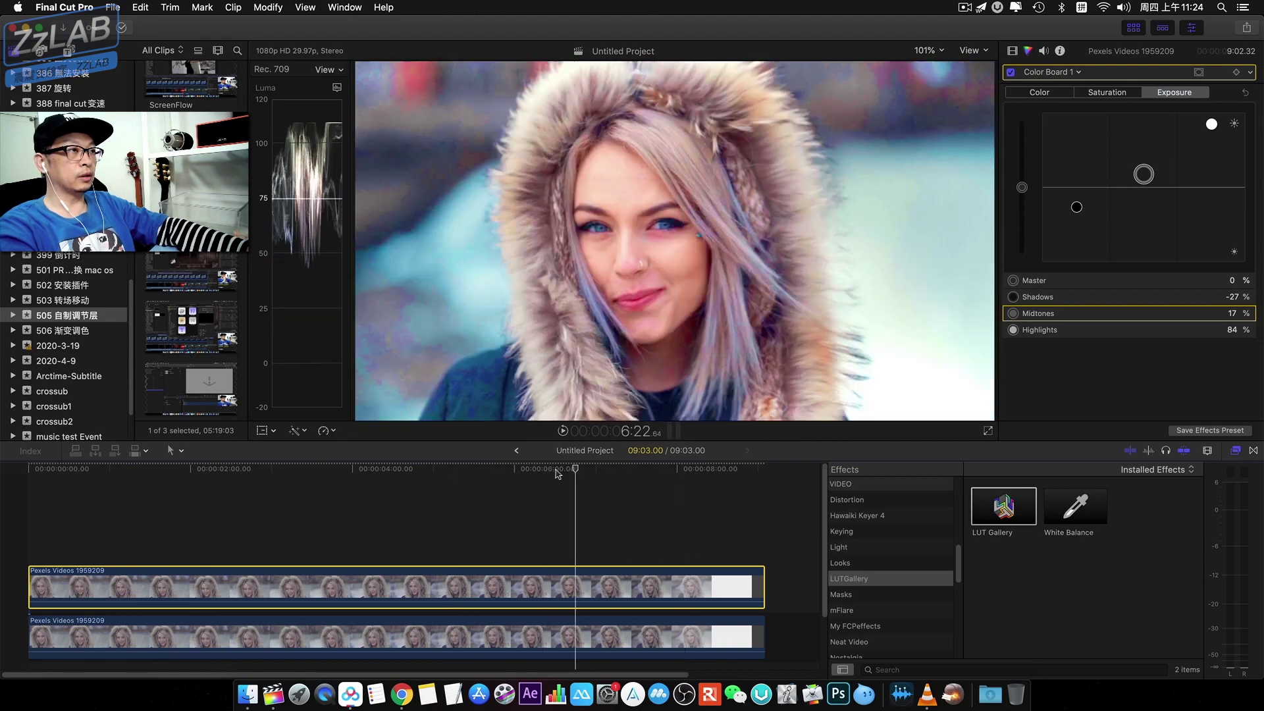
click(339, 468)
key(Home)
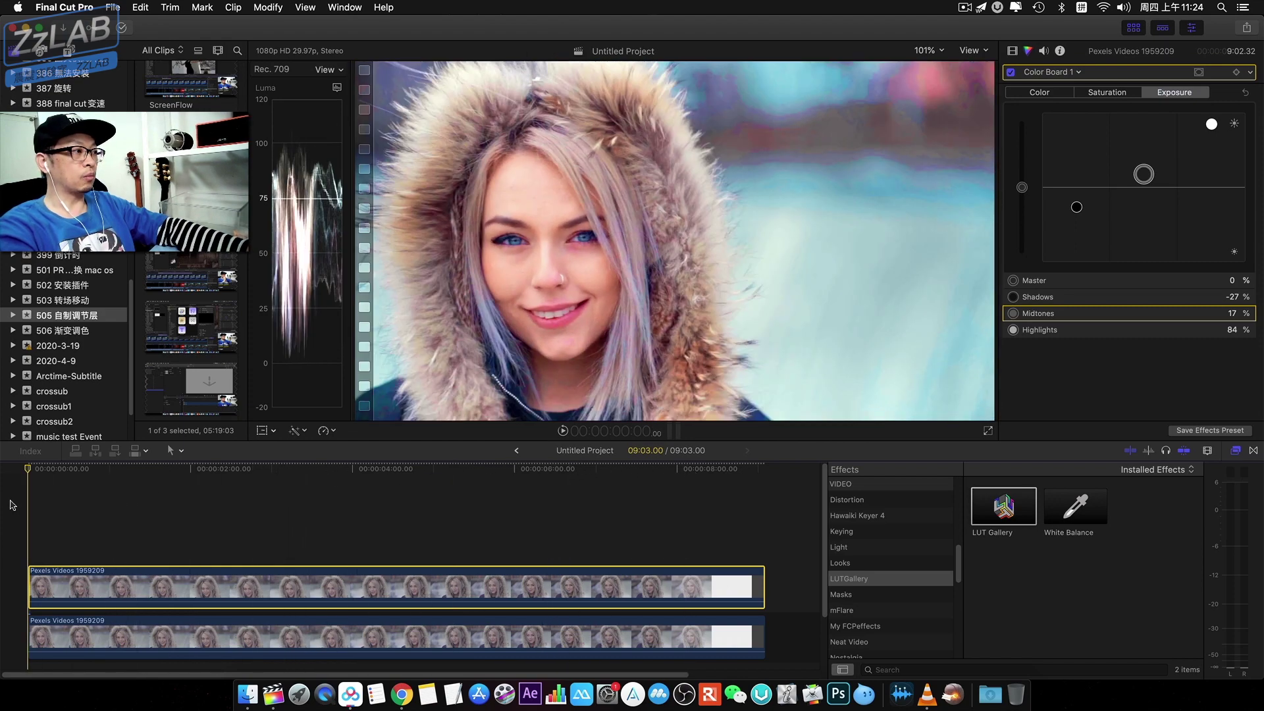
click(40, 586)
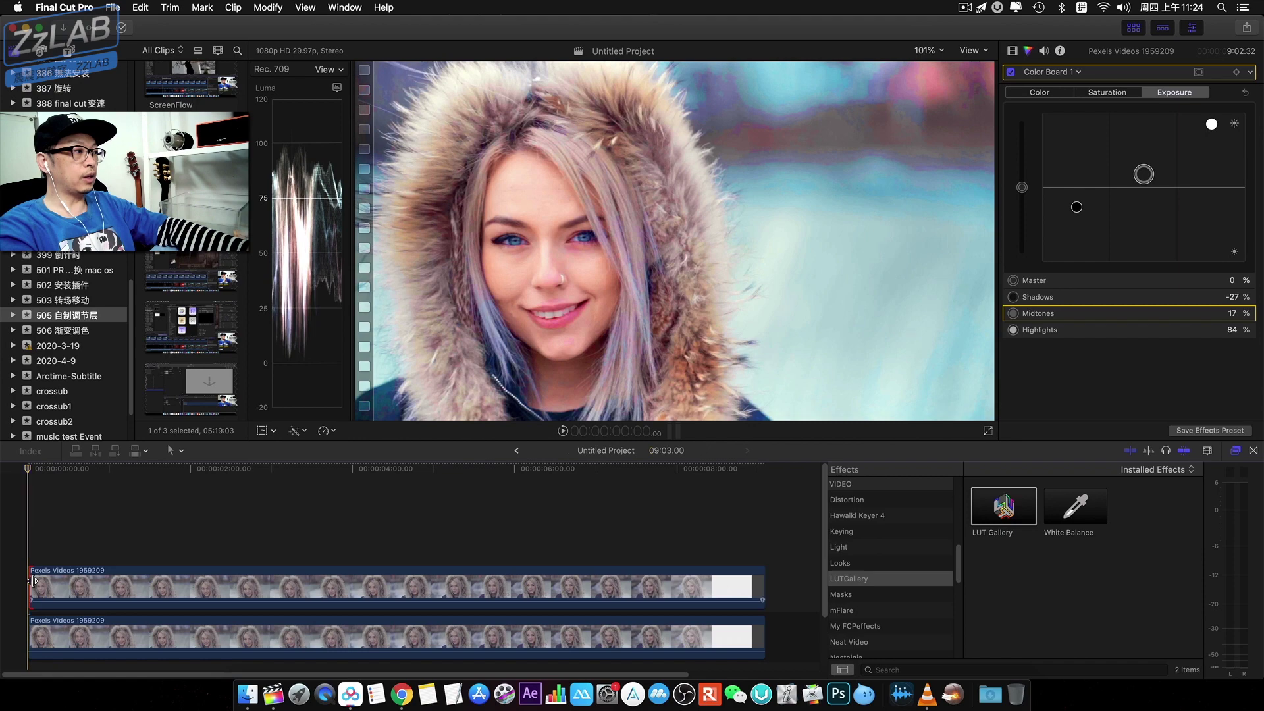
key(space)
click(39, 586)
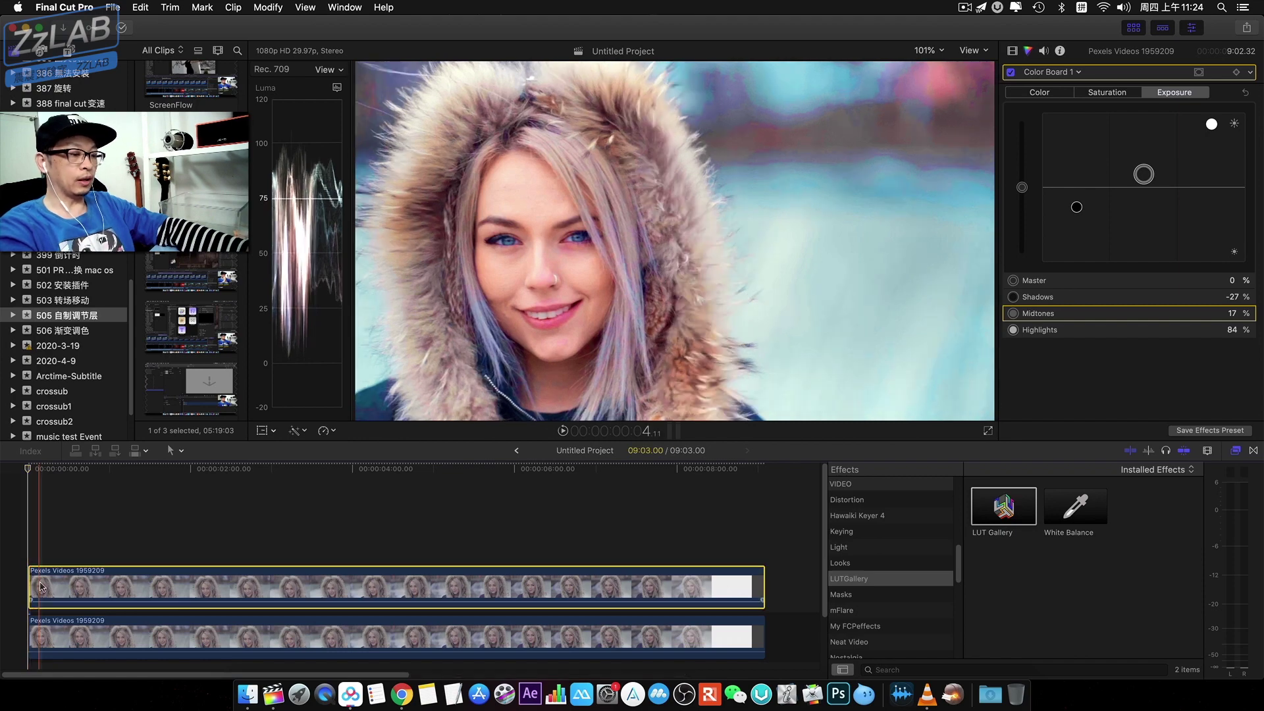
key(v)
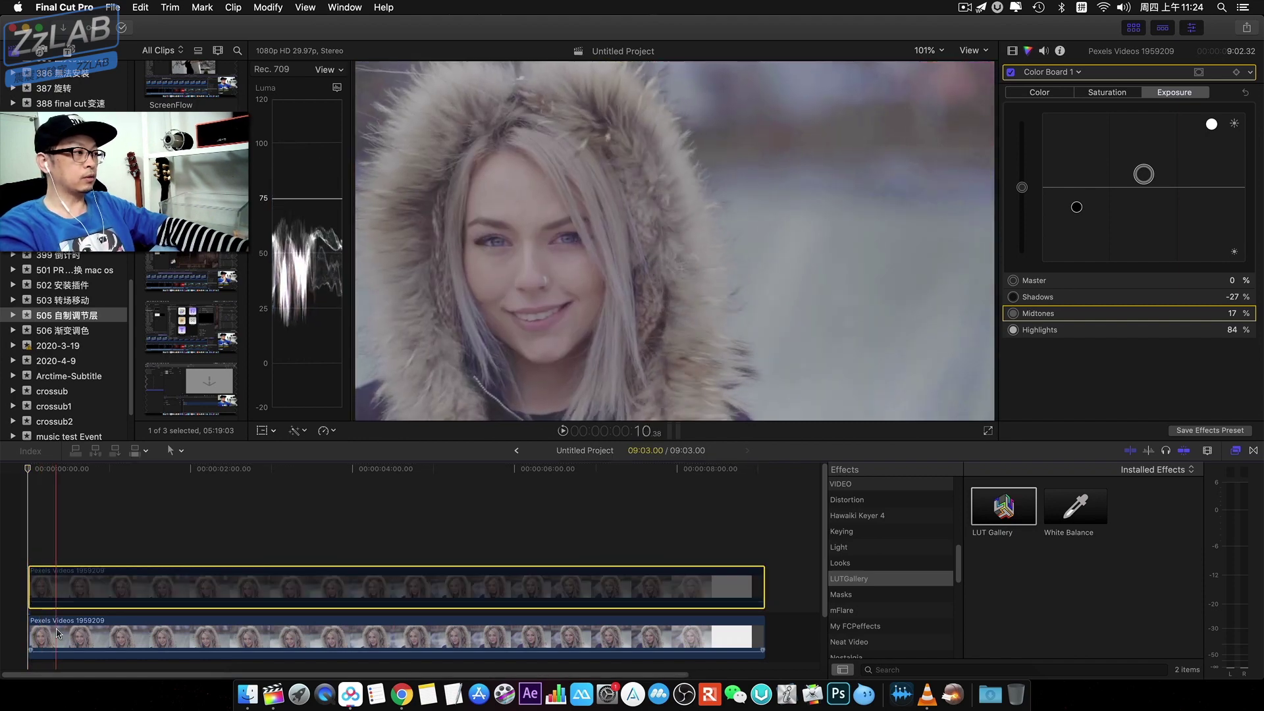
click(58, 632)
click(71, 587)
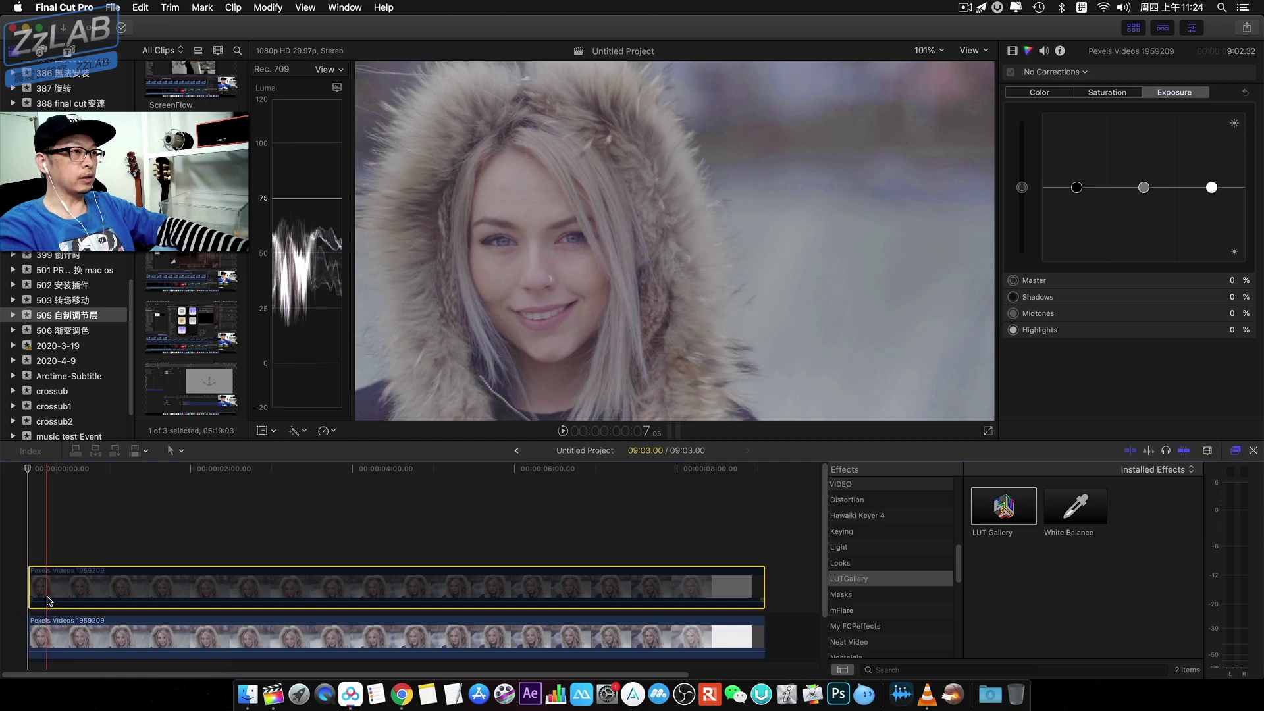
key(v)
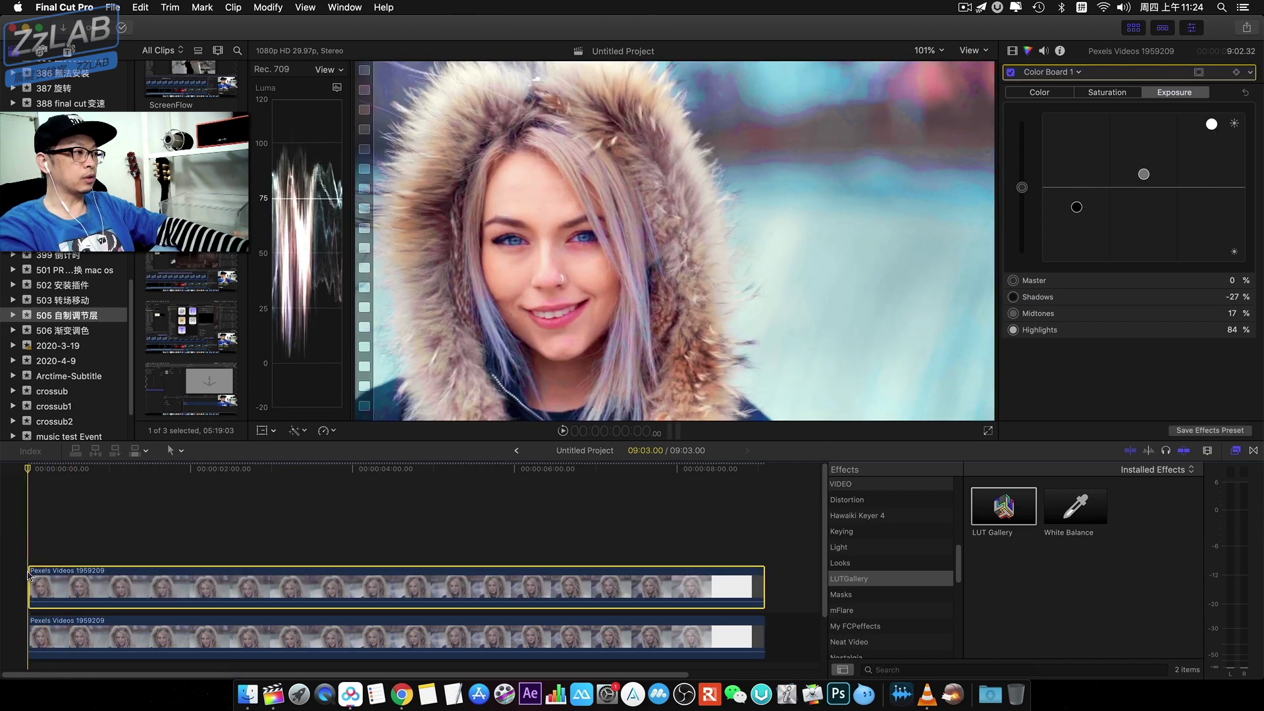
click(91, 548)
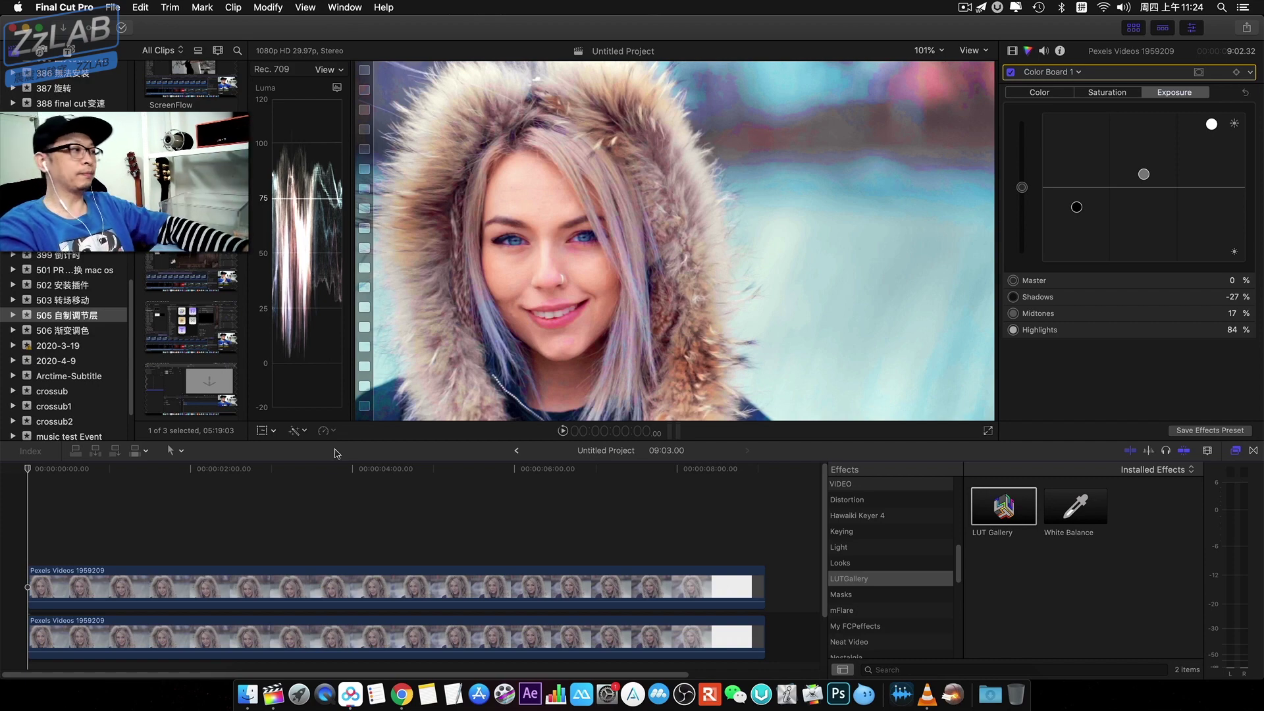
click(46, 586)
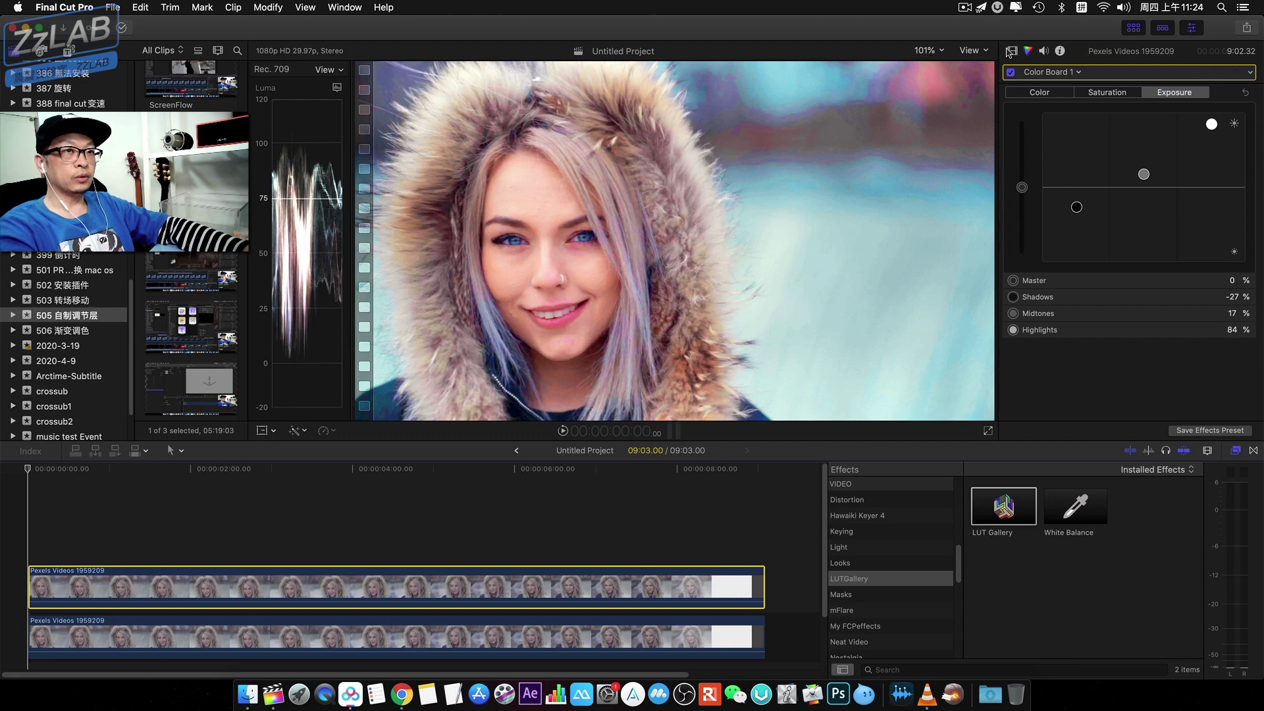
click(1011, 51)
Drag Crop Right to 1976 px at the clip's start and preview from the beginning.
scroll(1147, 247, down, 3)
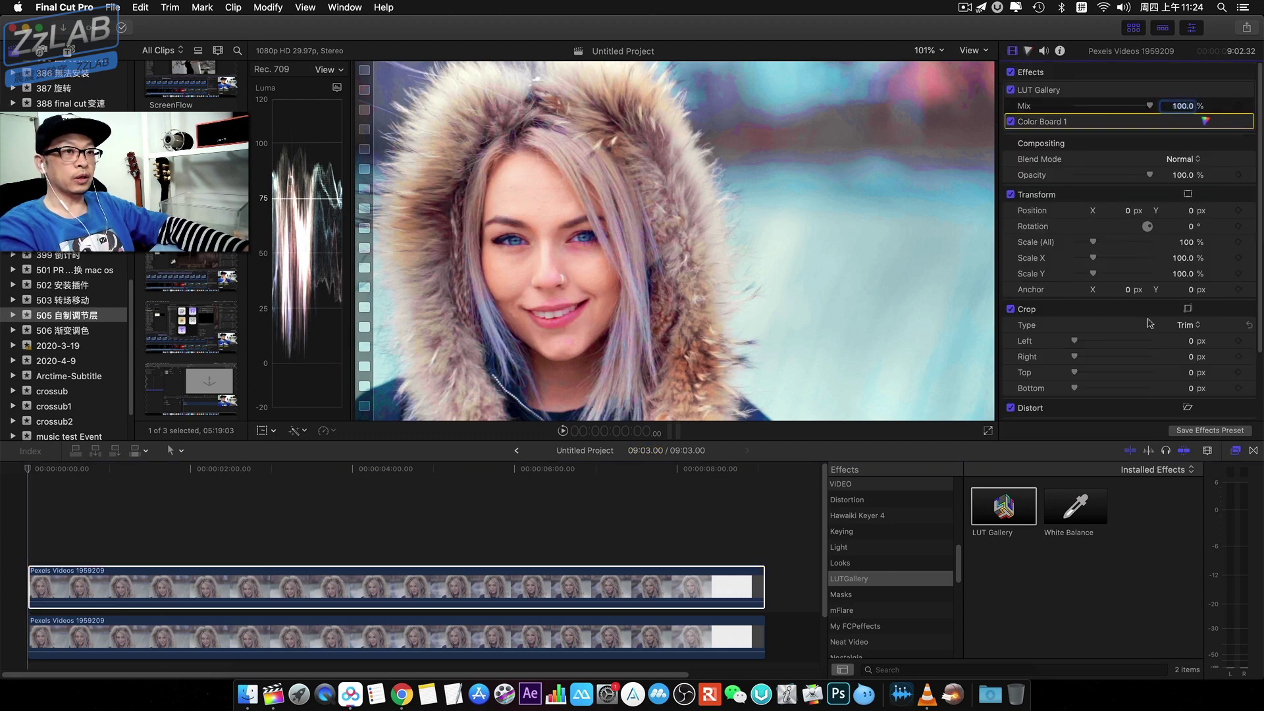
scroll(1149, 322, down, 1)
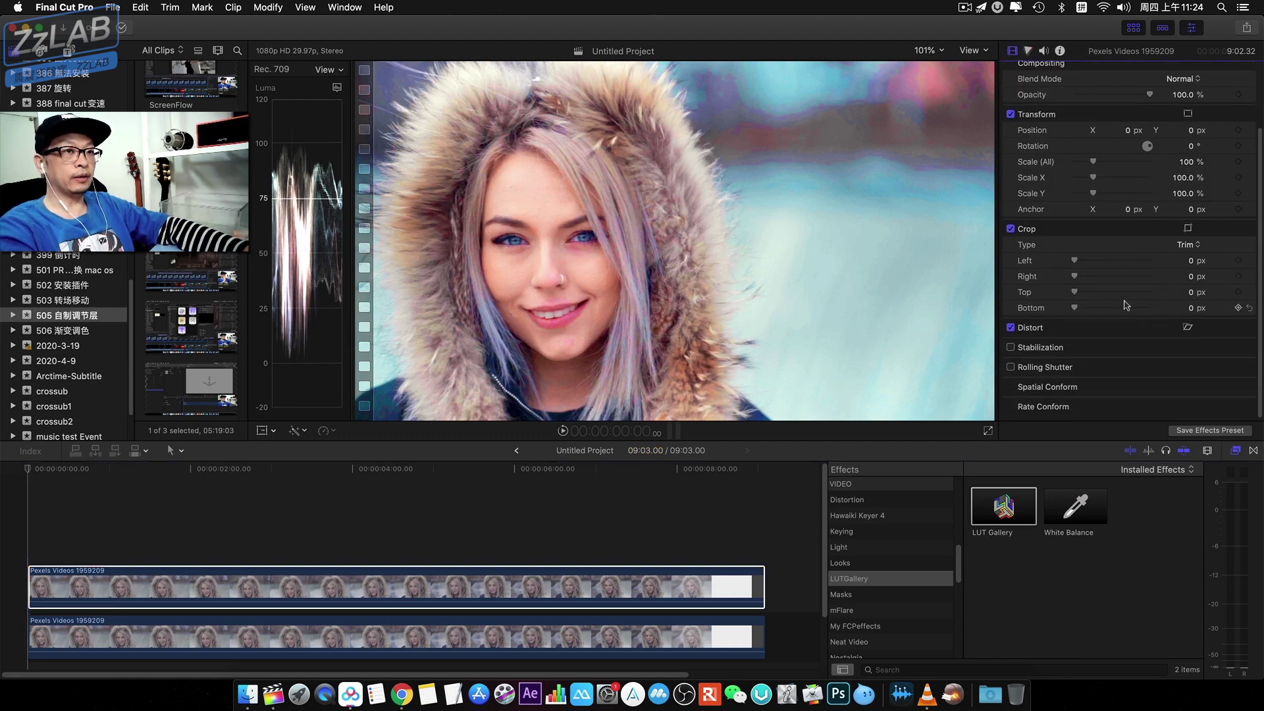
drag(1076, 279, 1180, 275)
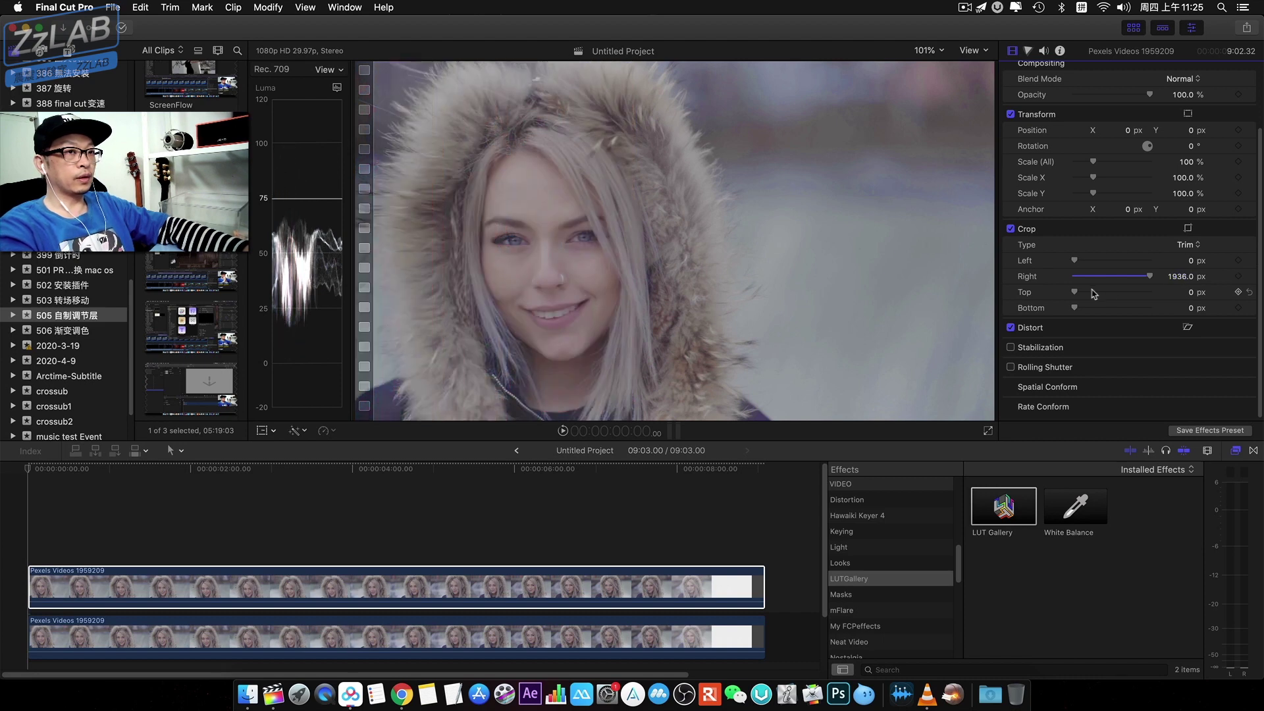
mouse_move(1151, 278)
mouse_down()
mouse_move(1080, 279)
mouse_move(1154, 278)
mouse_up()
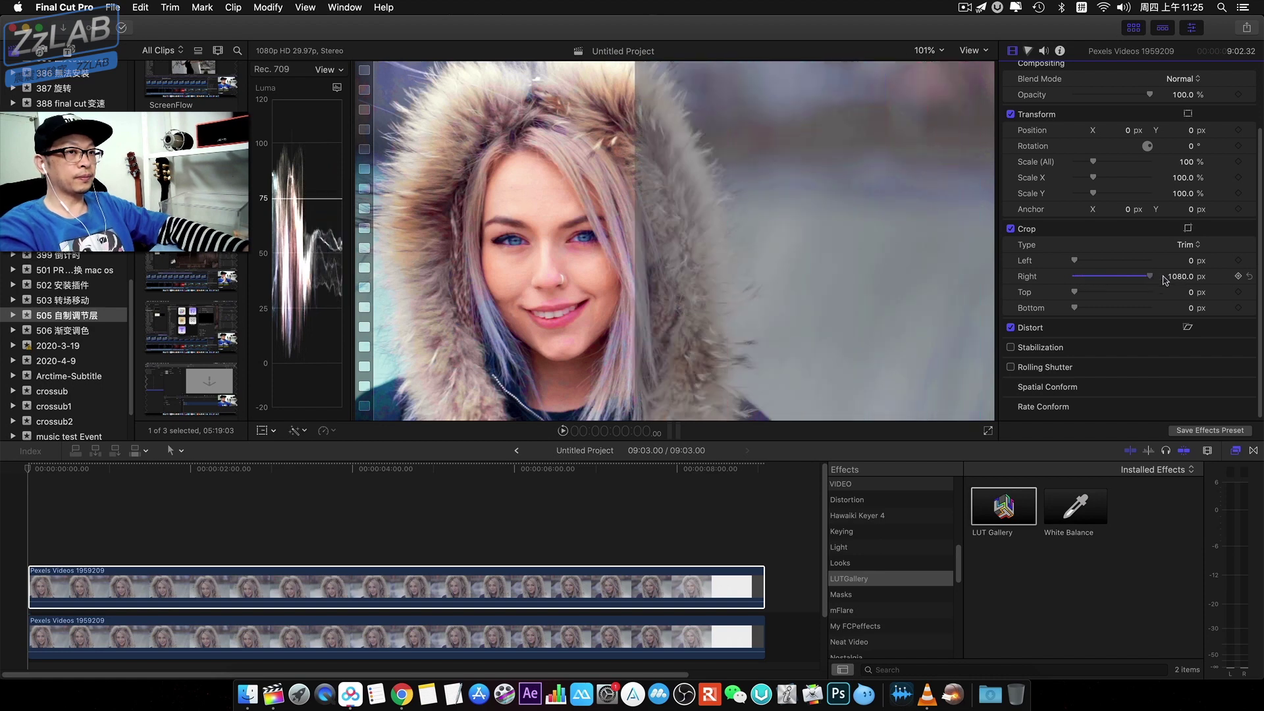
drag(1180, 277, 1180, 276)
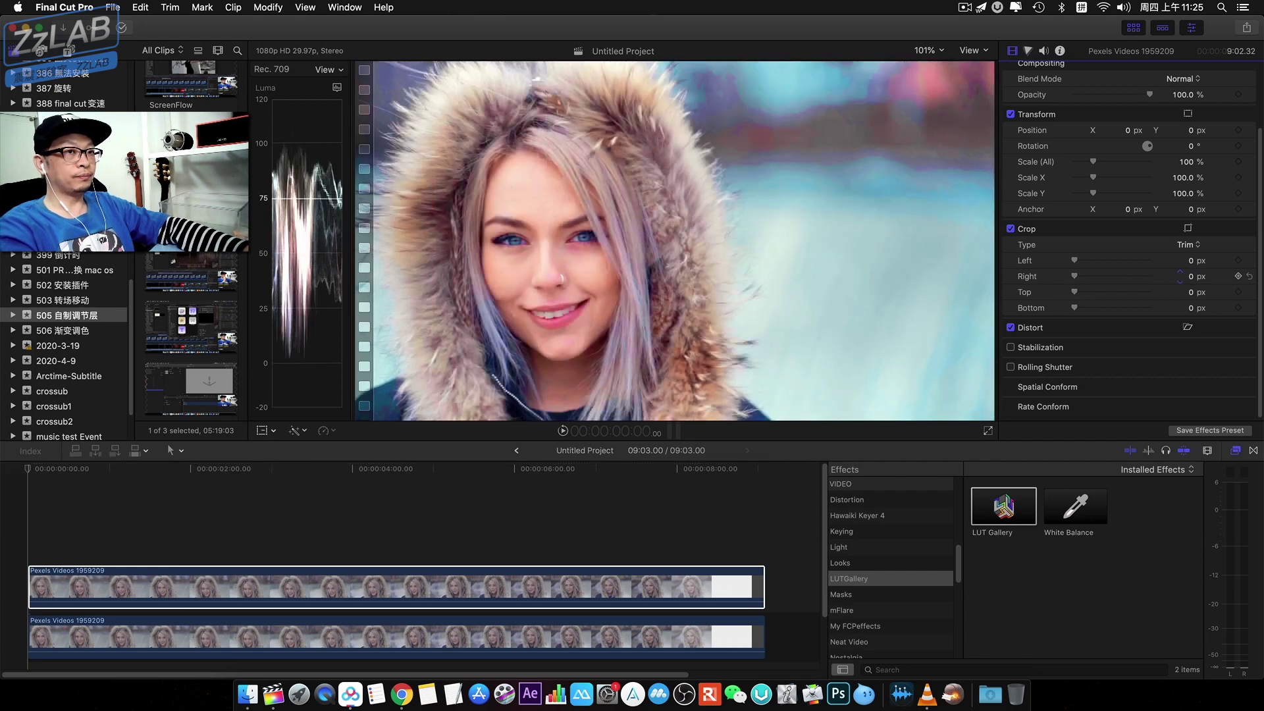
drag(1180, 276, 1180, 277)
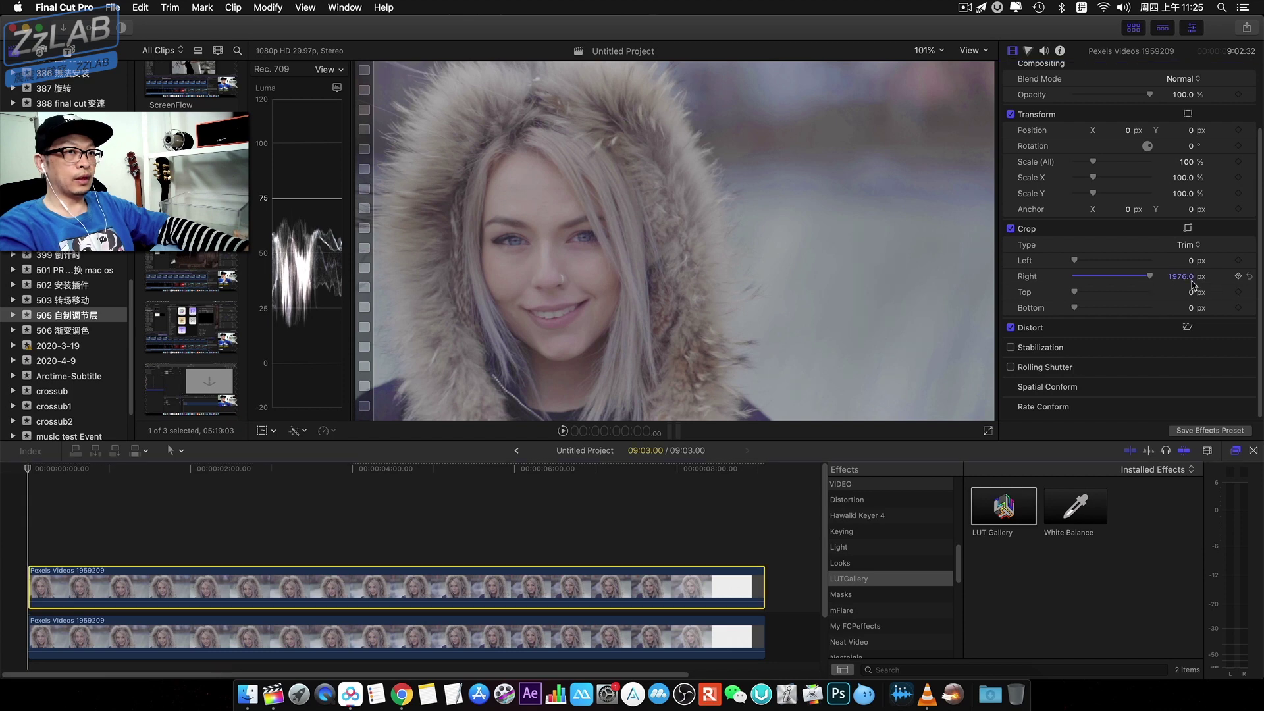
click(30, 472)
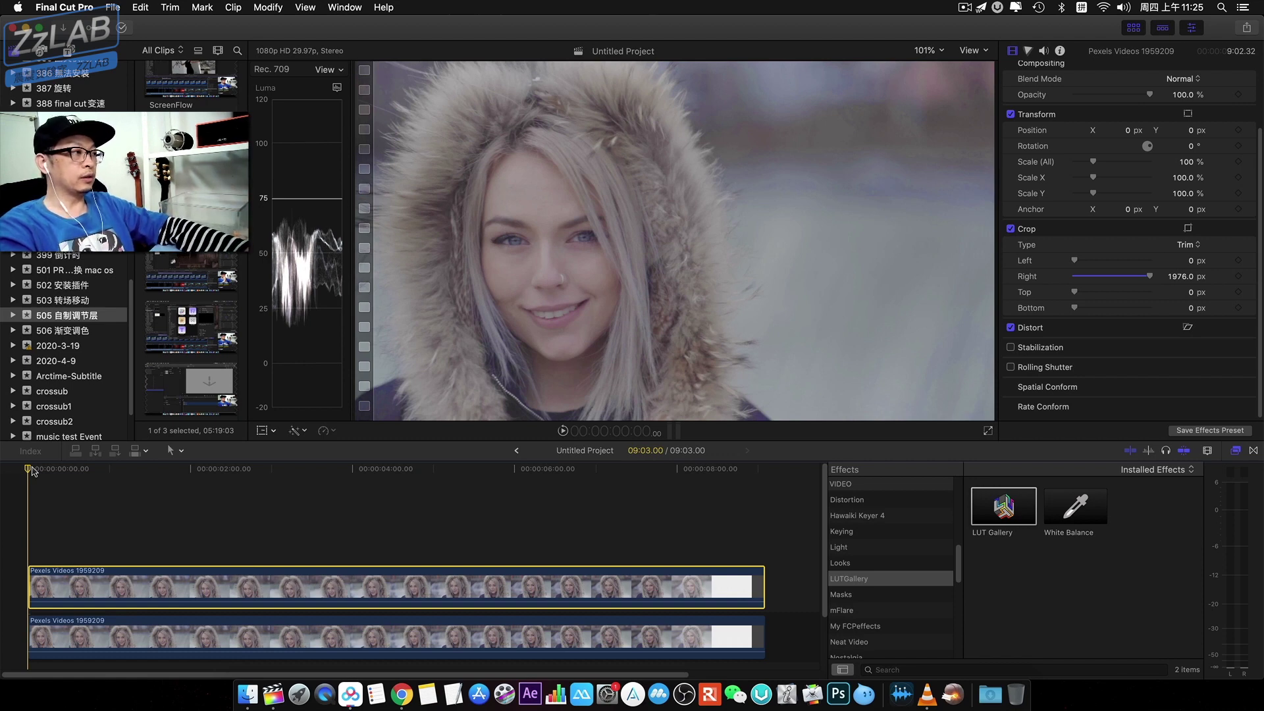
key(space)
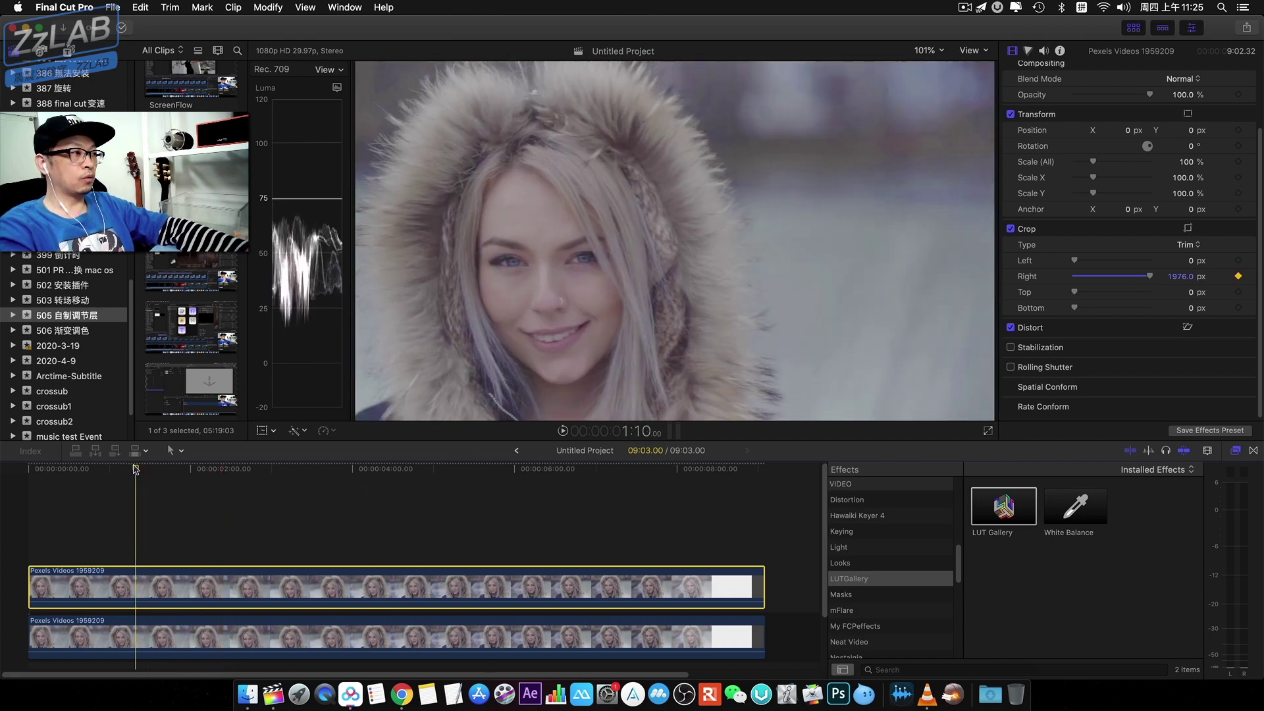
At about 3:09, drag Crop Right back to 0 px to add a second keyframe.
drag(135, 468, 268, 470)
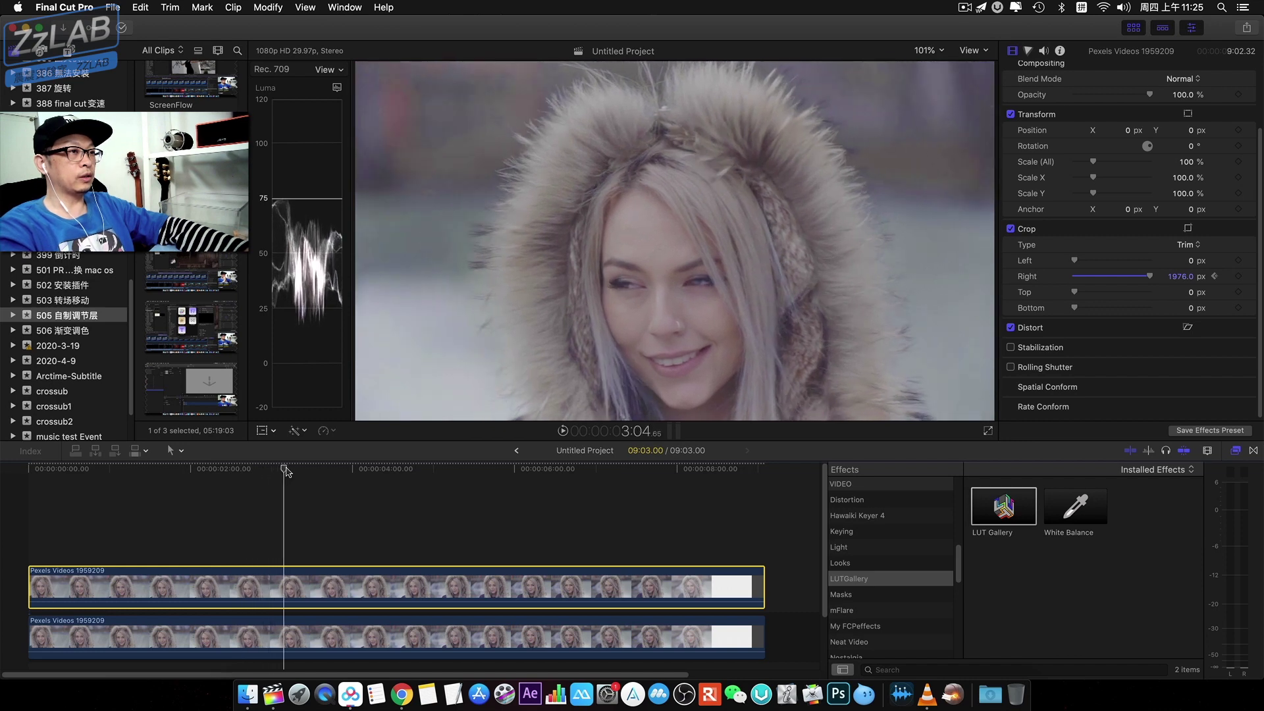
drag(271, 470, 296, 469)
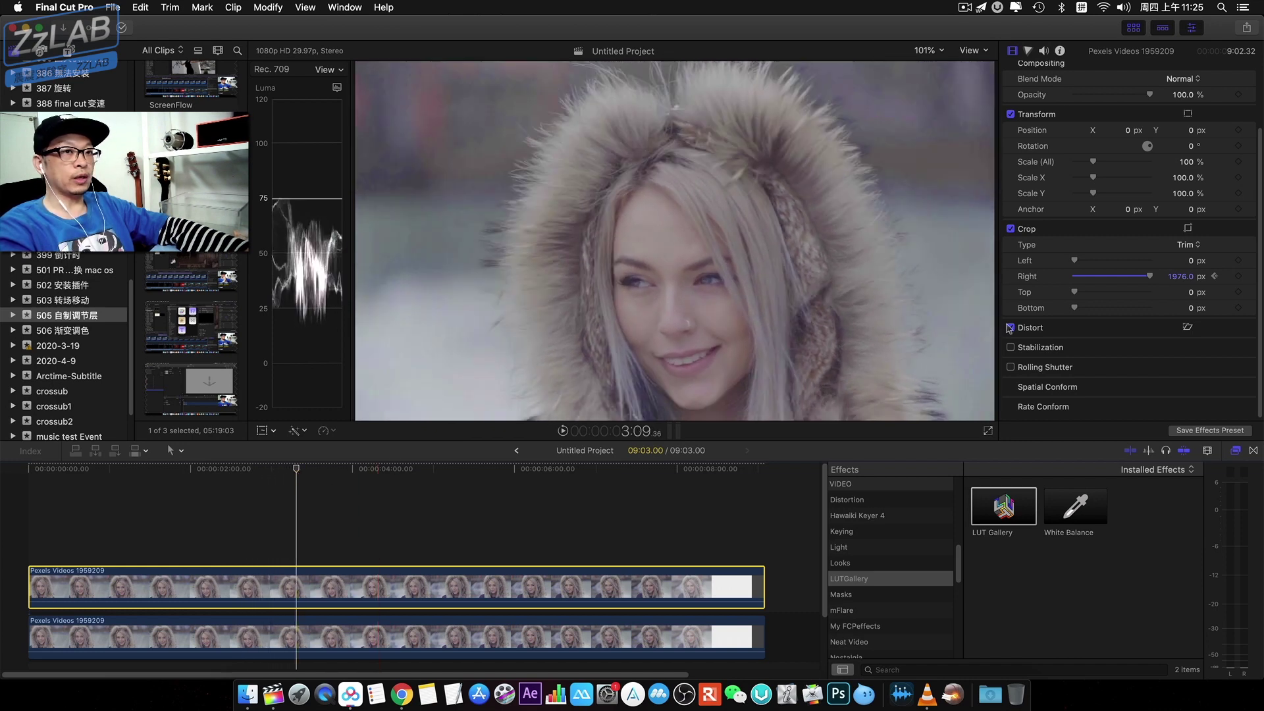
drag(1150, 280, 1068, 283)
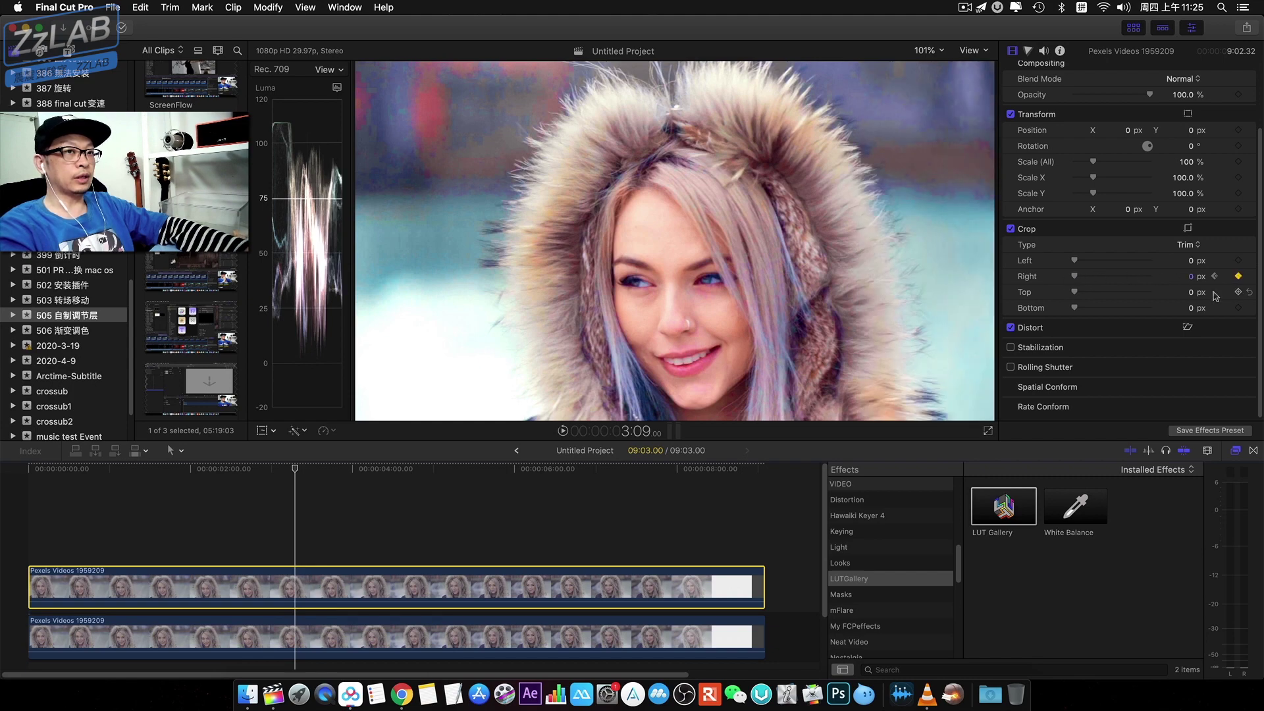
Preview the crop wipe from the start, stopping around 3:16.
key(super+z)
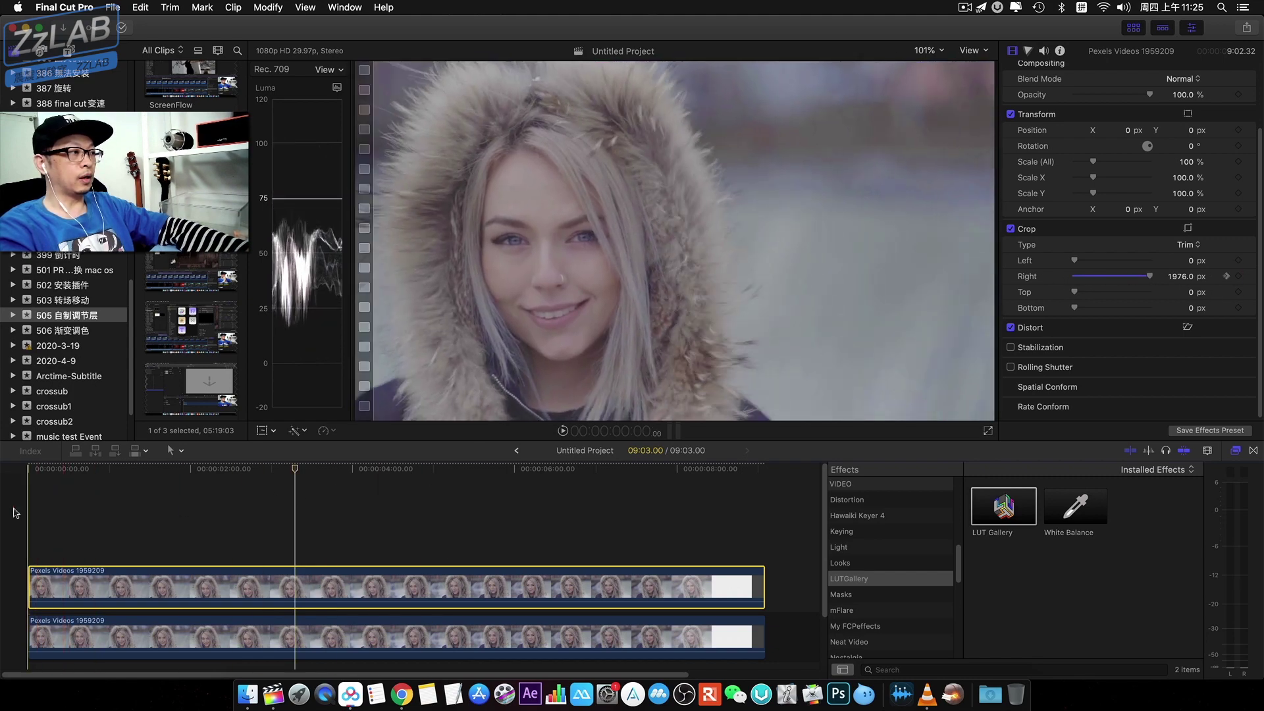
key(space)
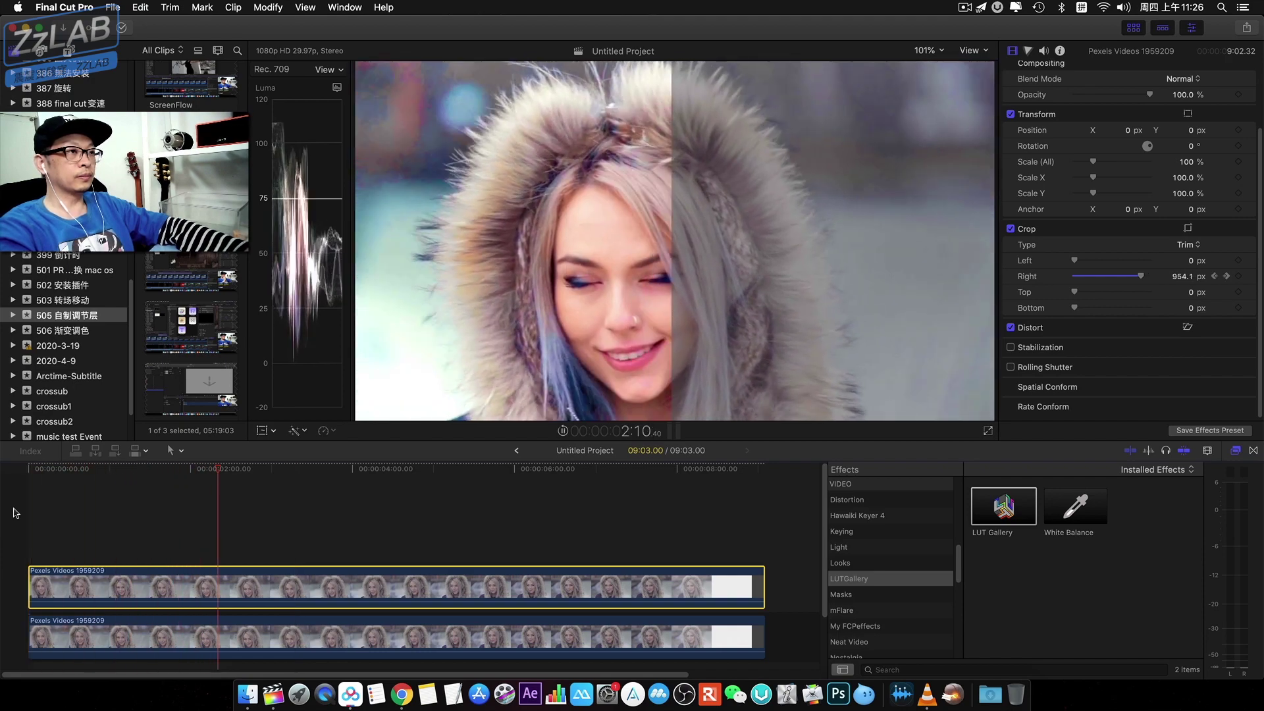
key(space)
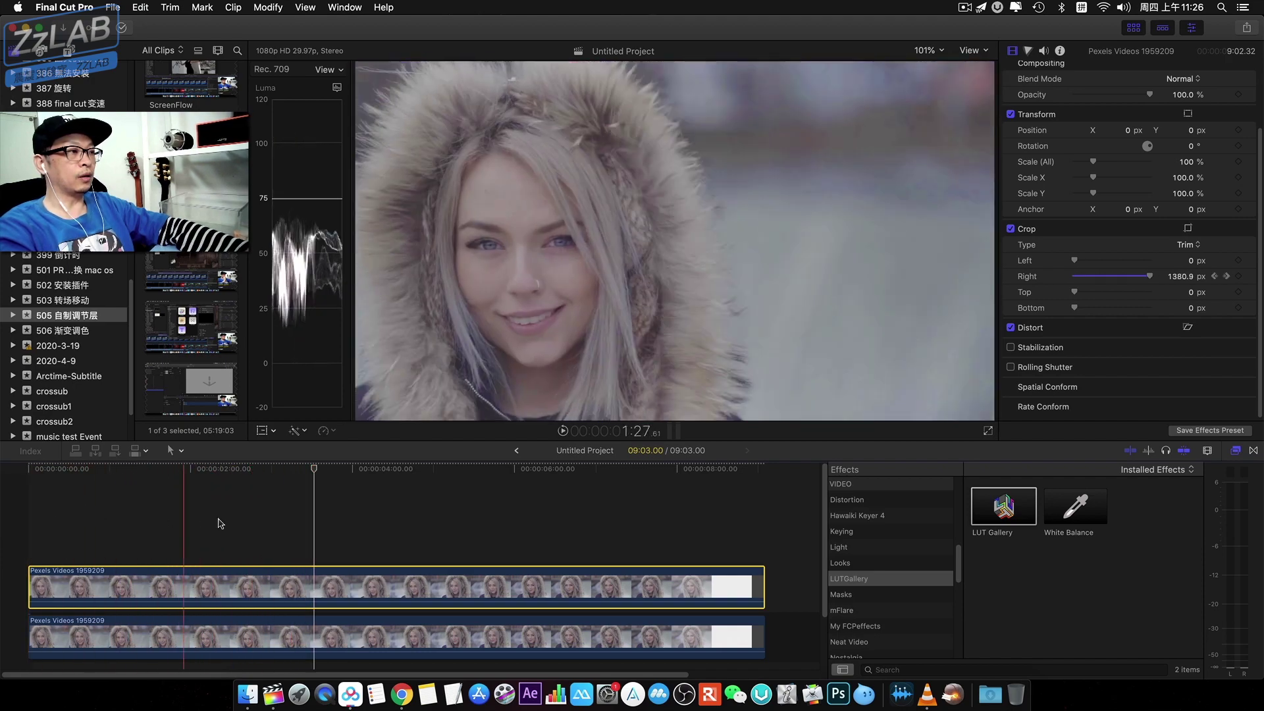
click(314, 469)
key(space)
key(space)
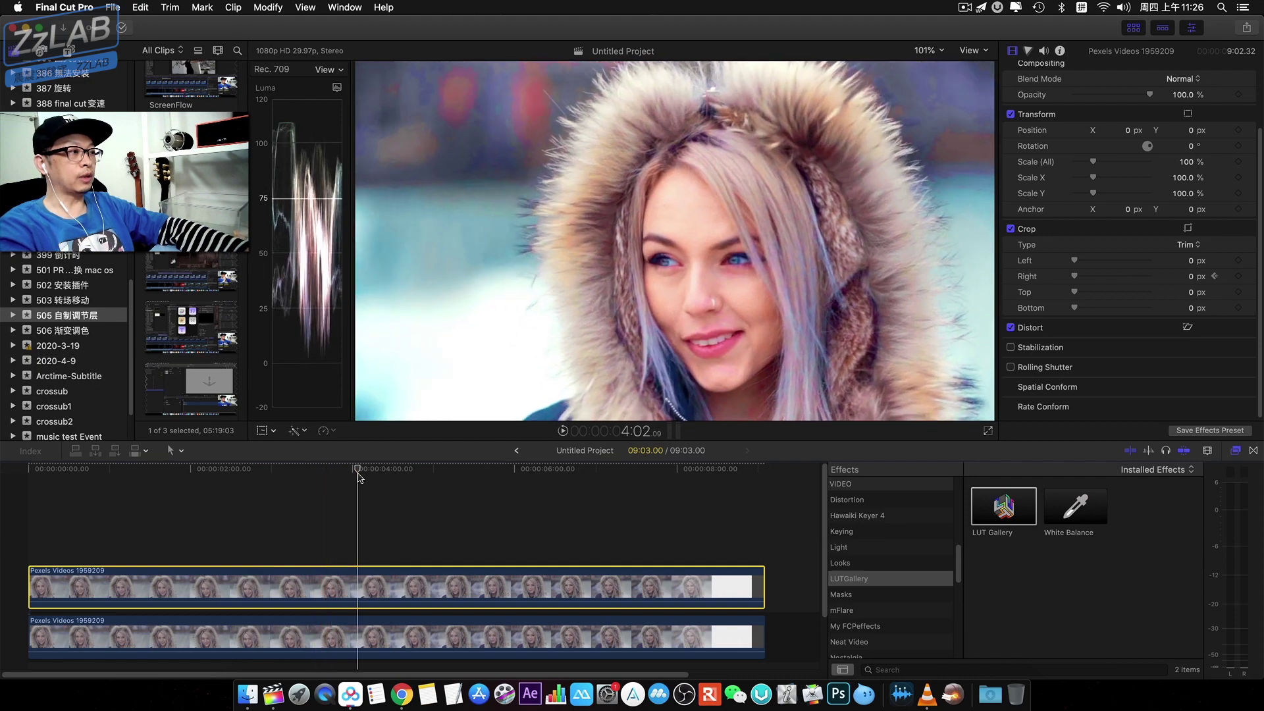
Show the graded clip's video animation lanes and scrub through the crop wipe to review its keyframes.
right_click(280, 582)
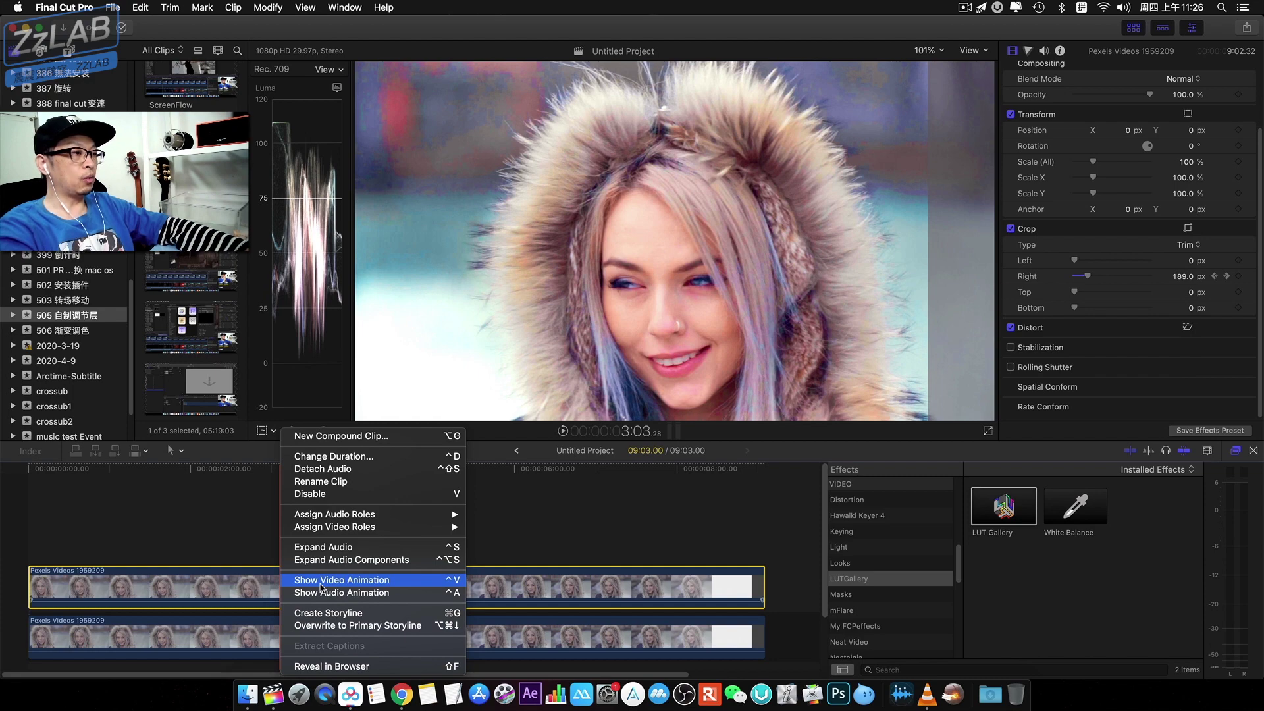
click(320, 582)
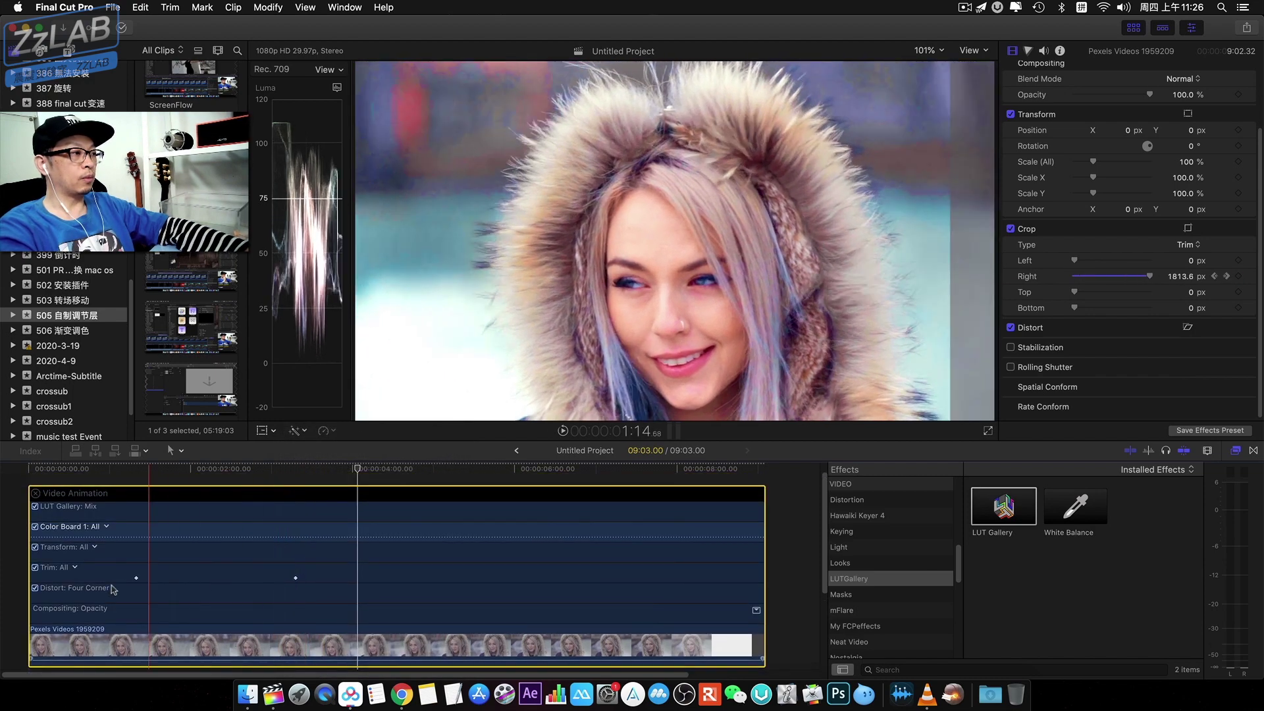
scroll(131, 580, down, 1)
alt+click(135, 558)
drag(140, 469, 298, 477)
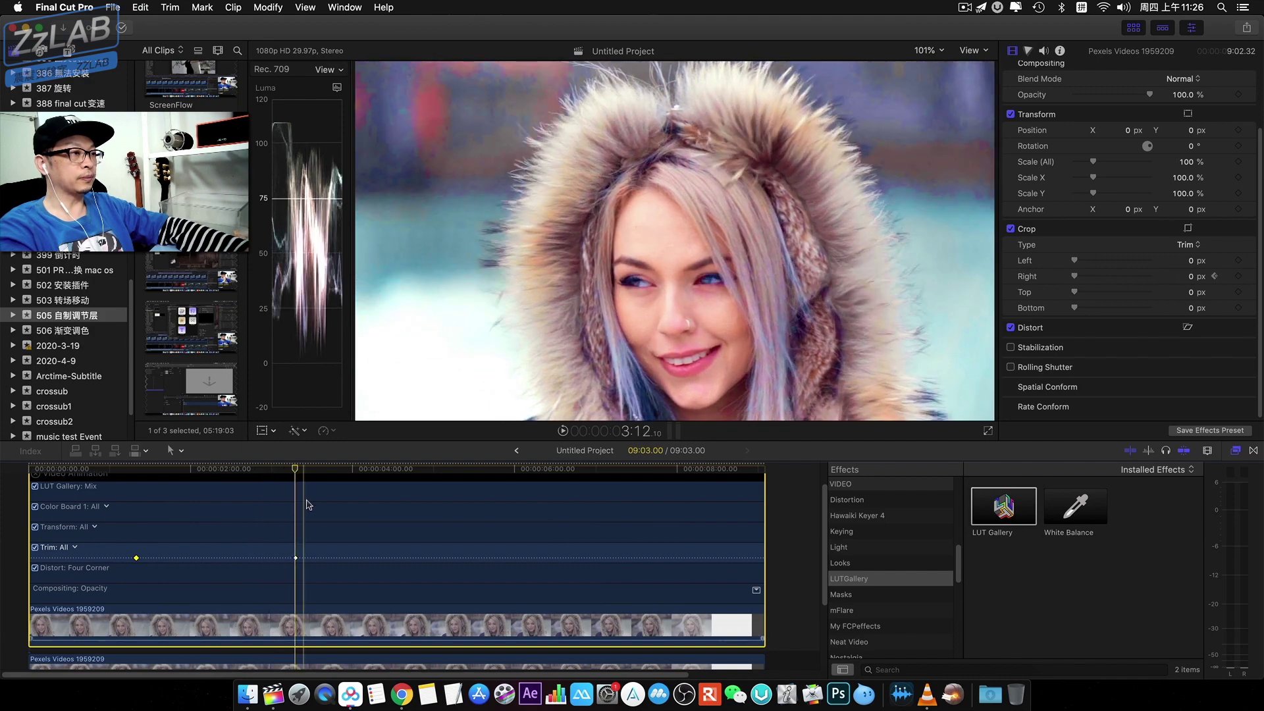
Keyframe Crop Left at 0 px at 4:18 and 1921 px at 6:15, then preview the wipe.
drag(308, 471, 403, 488)
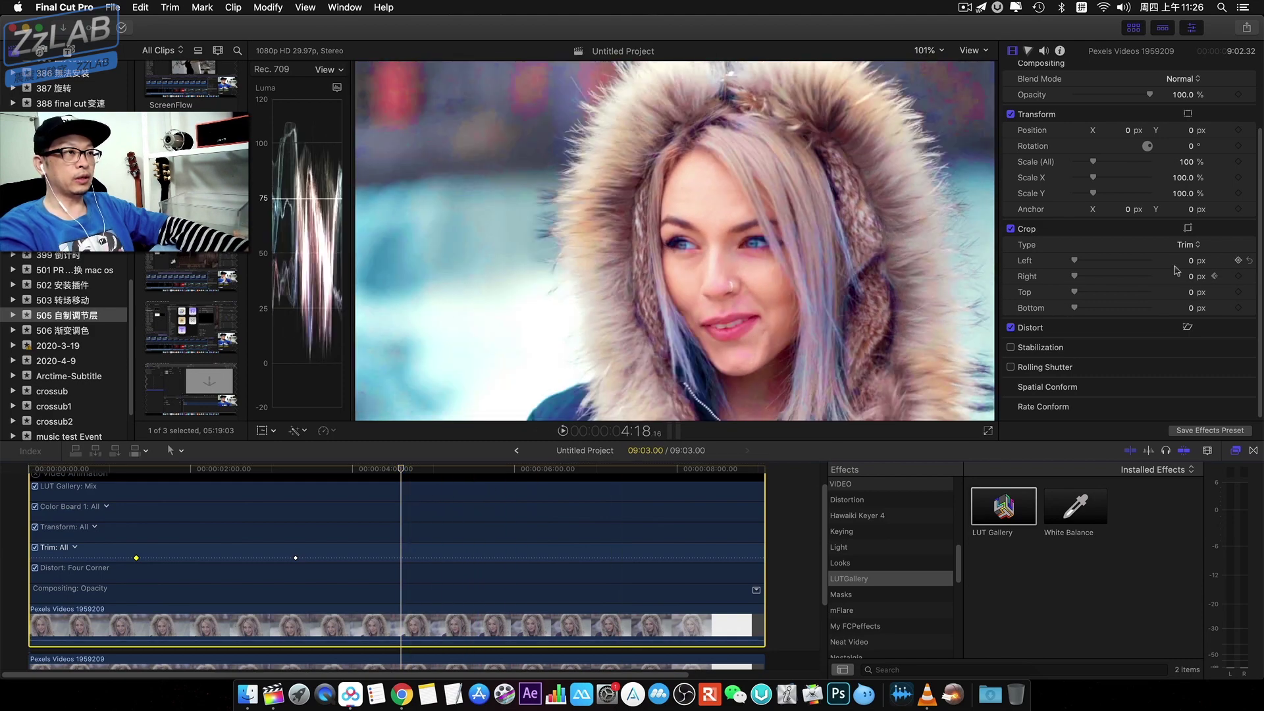
click(1238, 261)
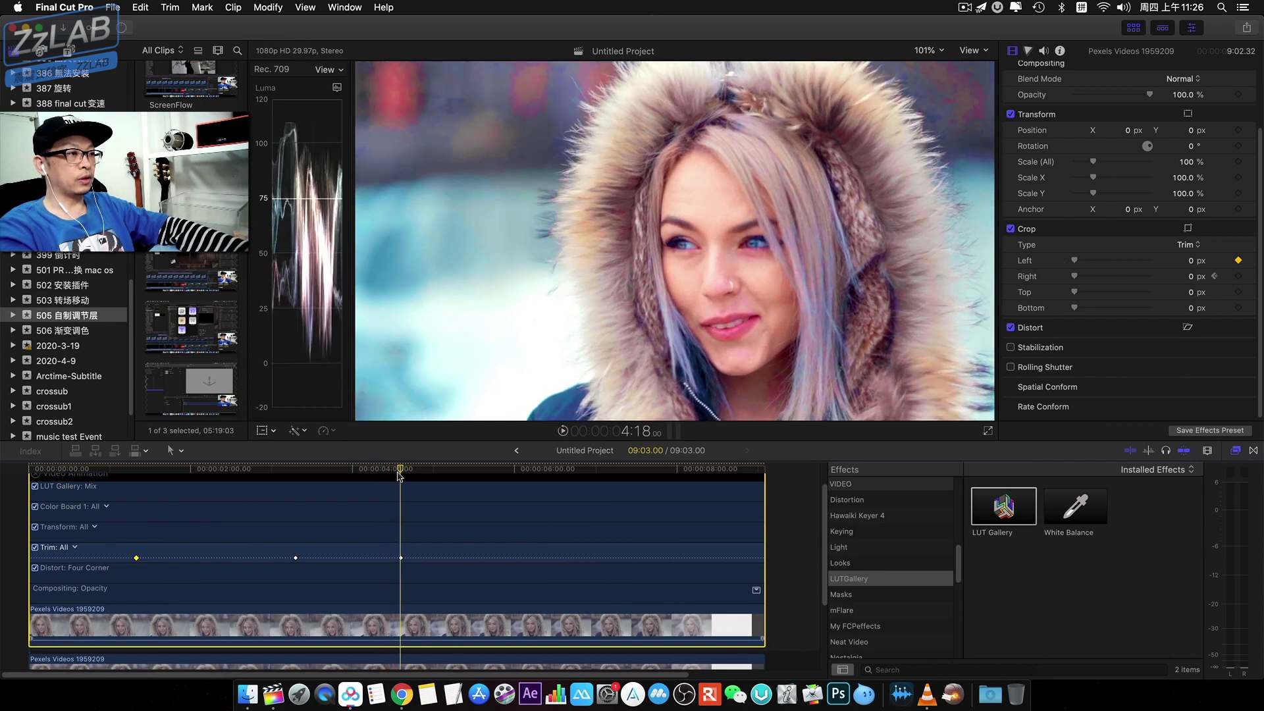
drag(400, 469, 556, 473)
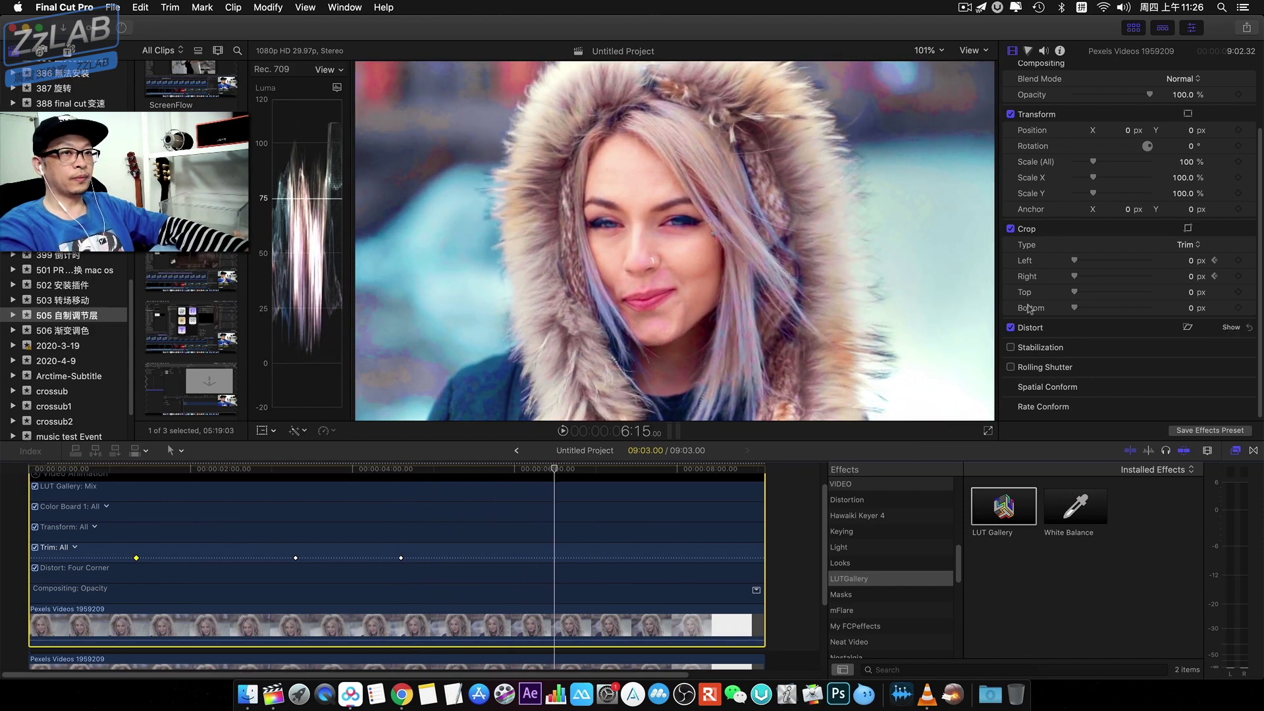
drag(1077, 265, 1195, 262)
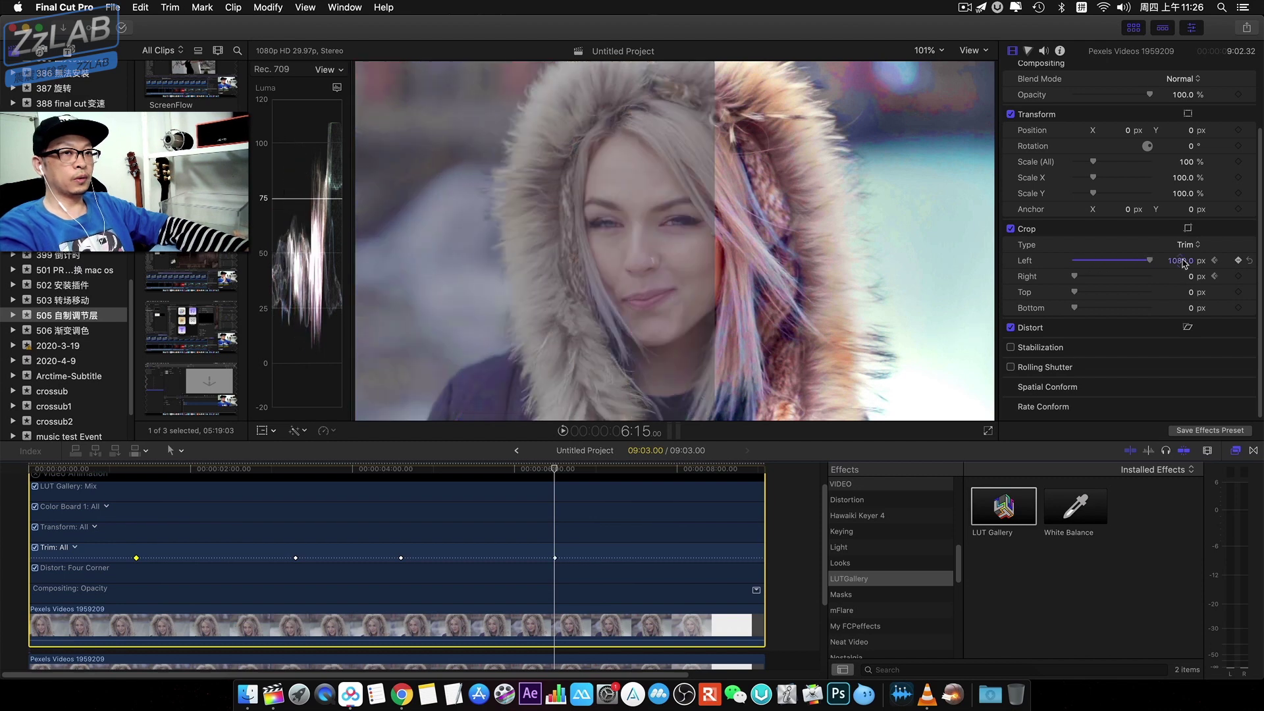
drag(1181, 261, 1181, 261)
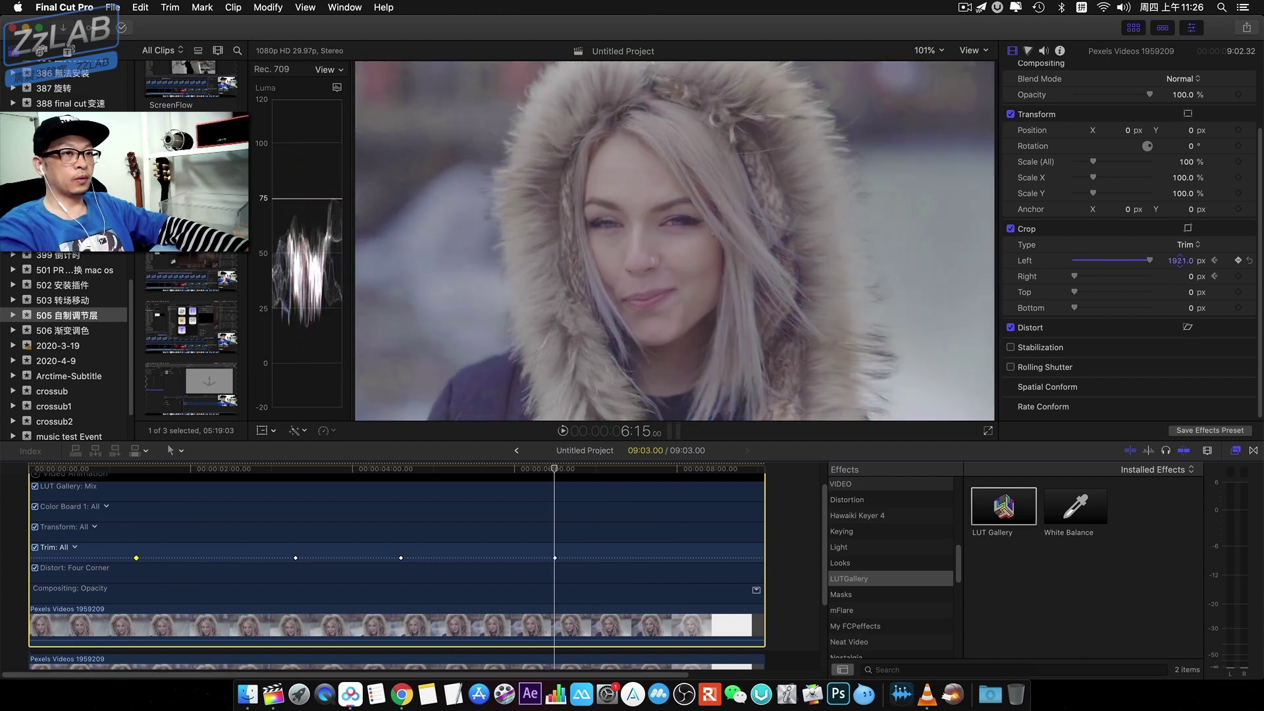
click(356, 469)
key(Home)
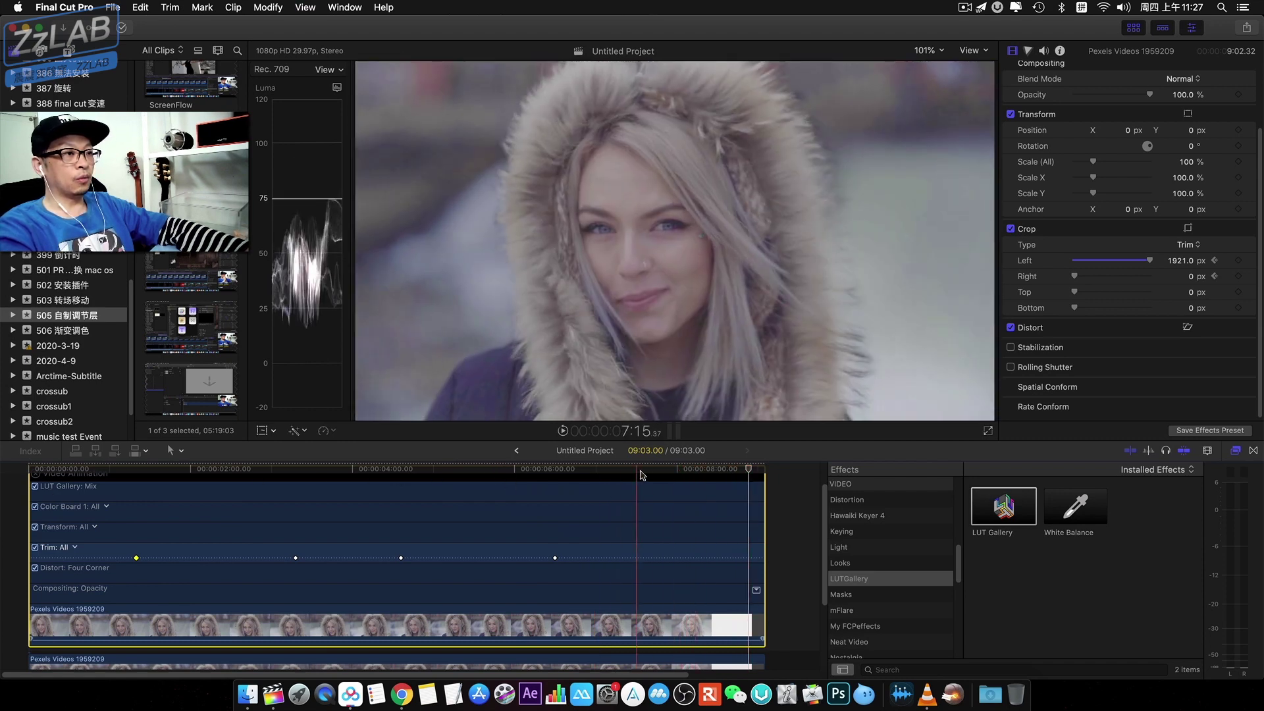
At 7:11, drag Crop Left back to 0 px to add a keyframe.
drag(620, 481, 627, 483)
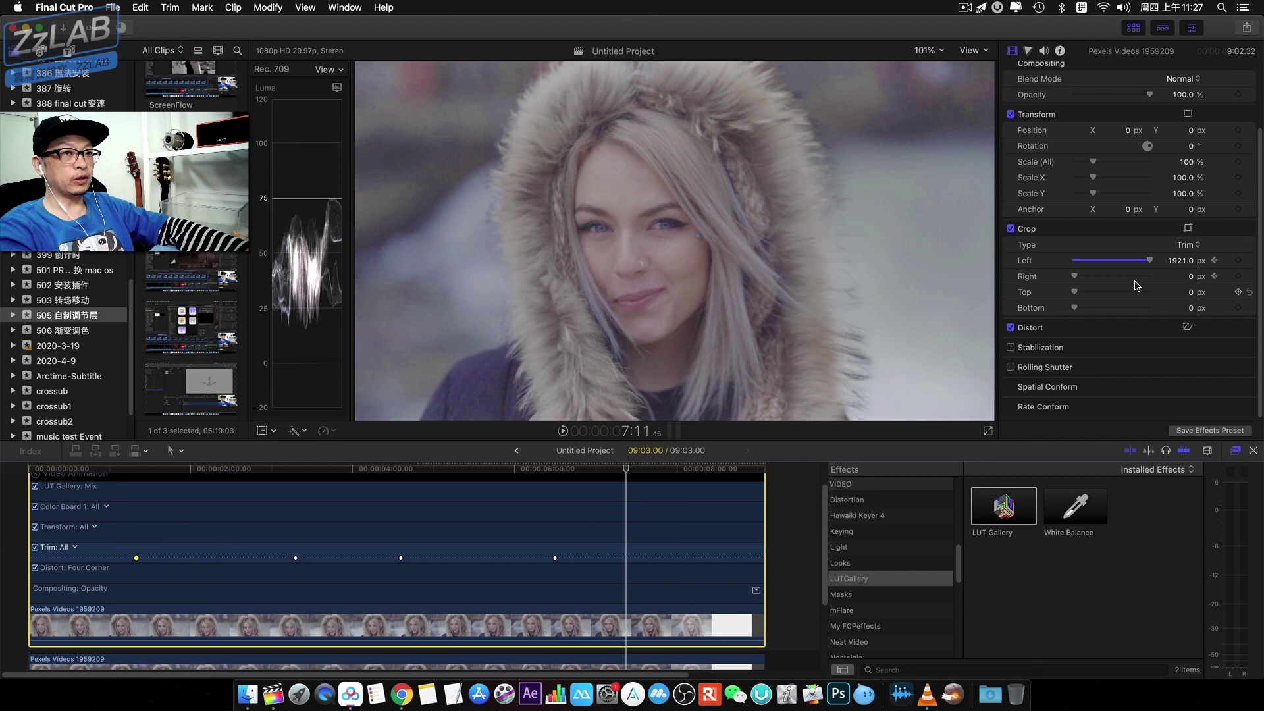
drag(1152, 264, 1030, 262)
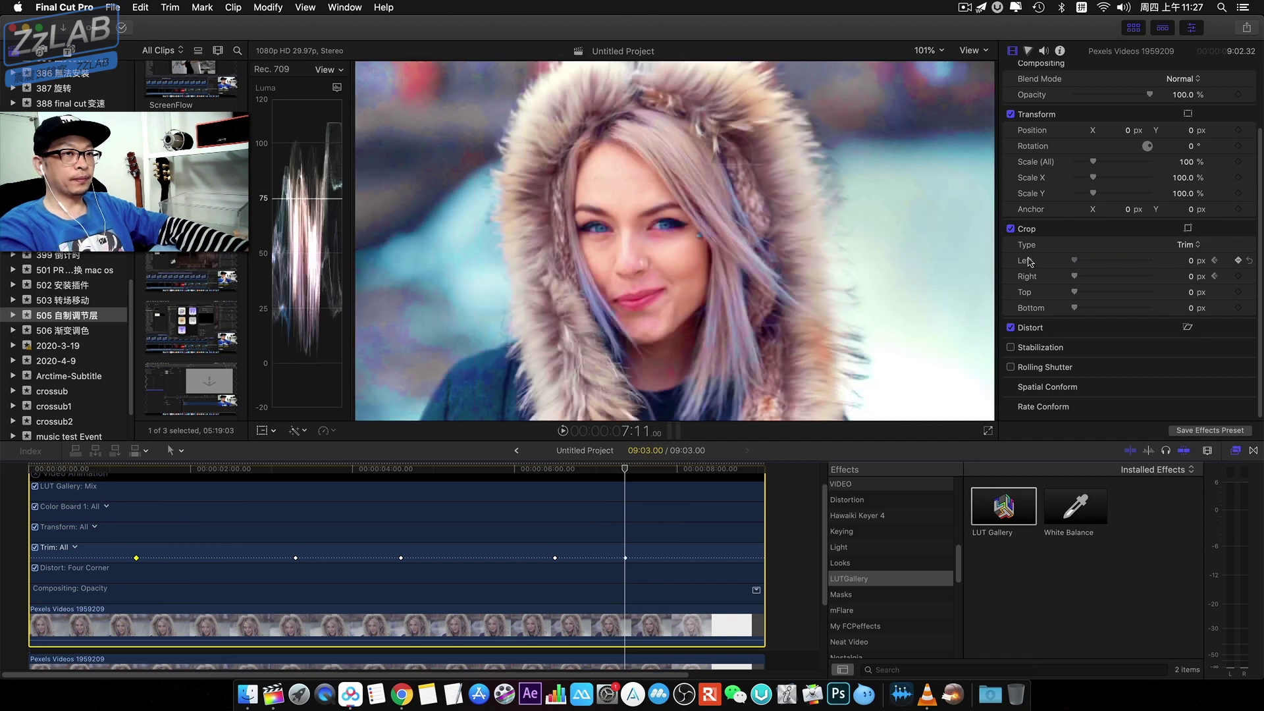
click(447, 494)
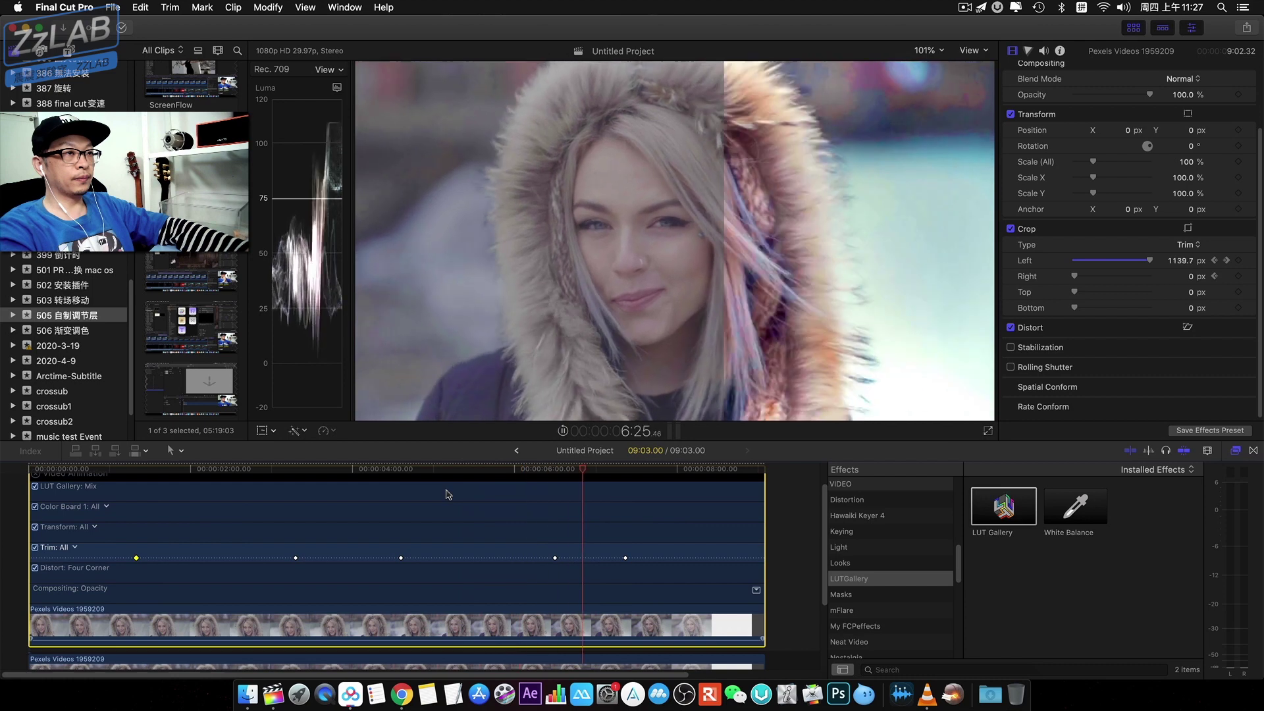
key(space)
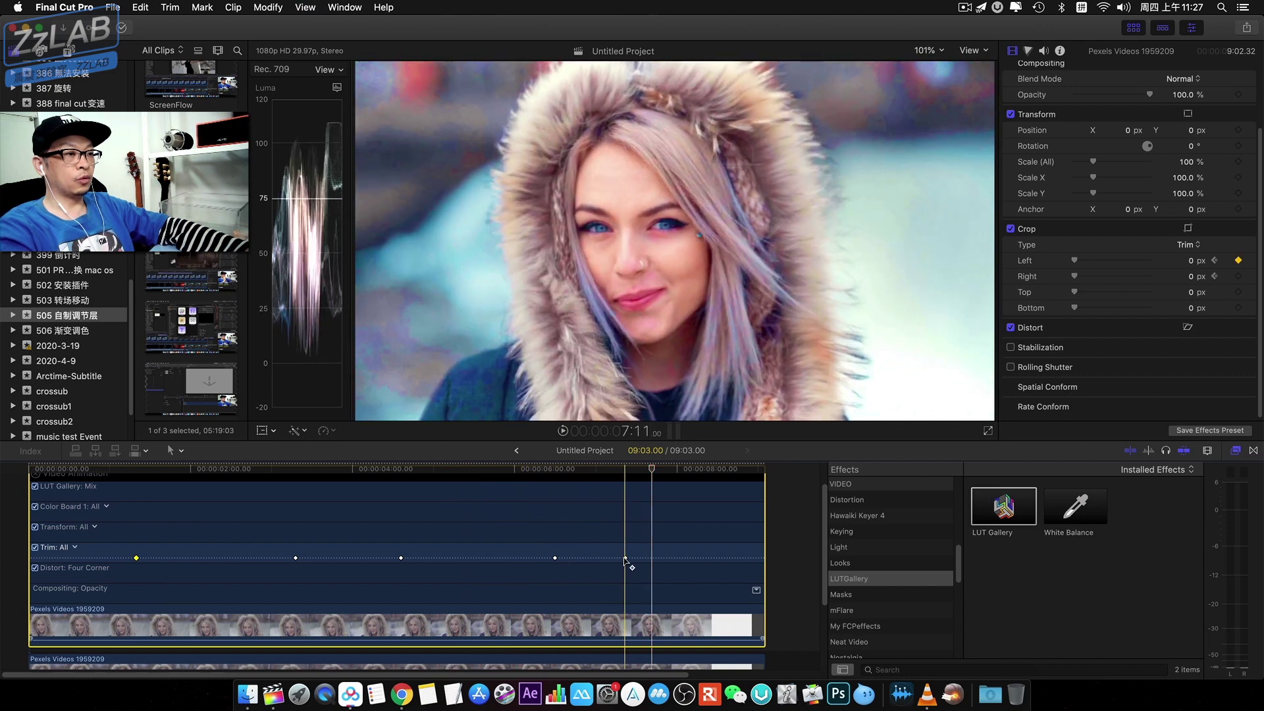
Slide the final Crop keyframe to 07:28 and replay the wipe-back from about 6:00.
click(625, 559)
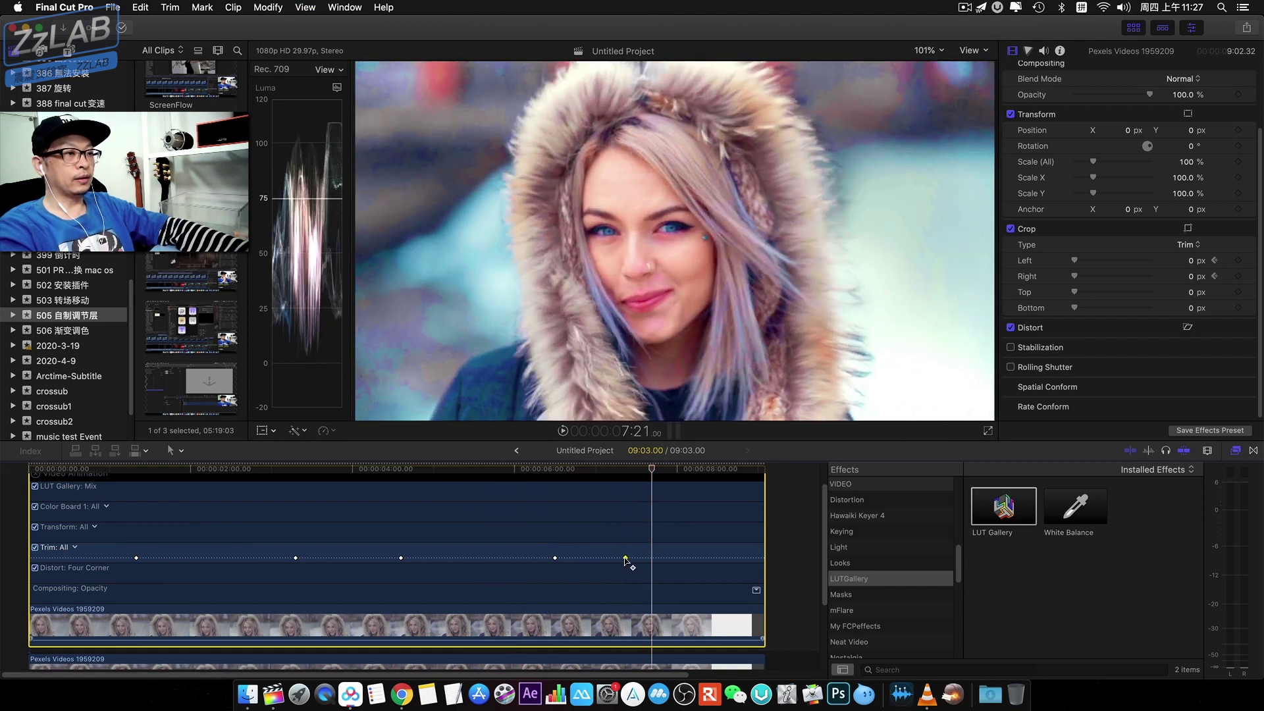
drag(646, 559, 671, 558)
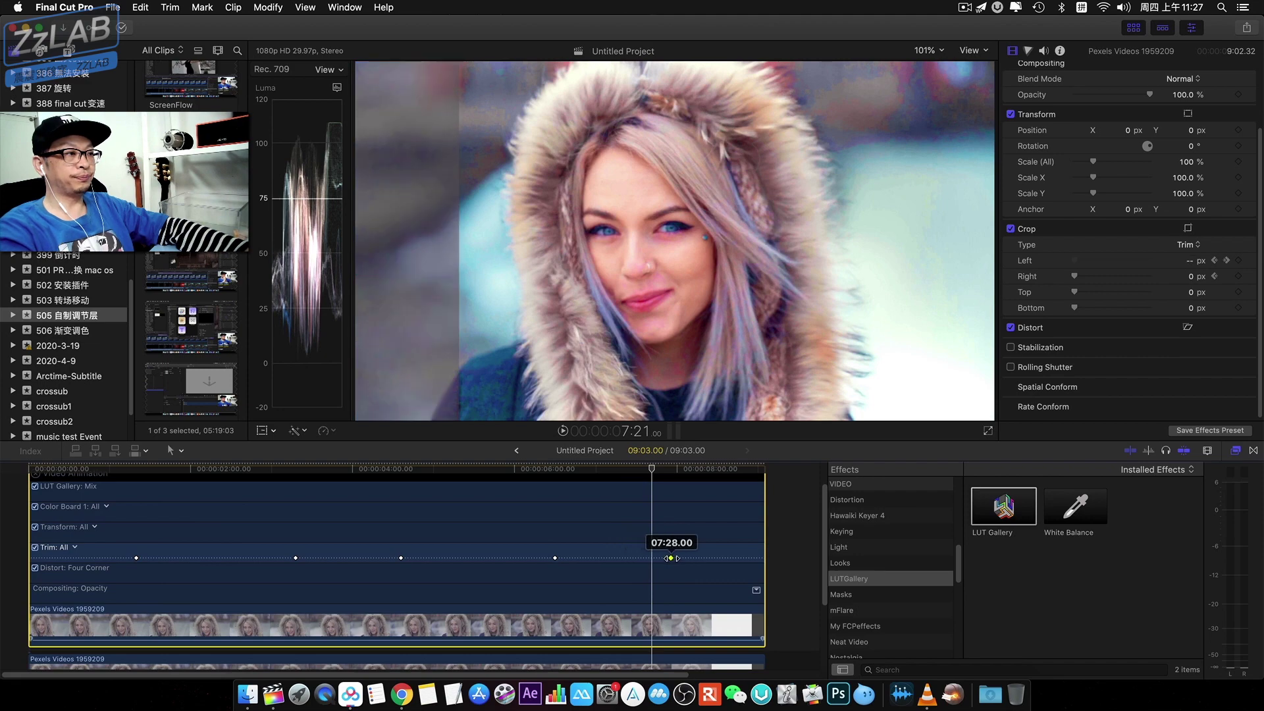
key(space)
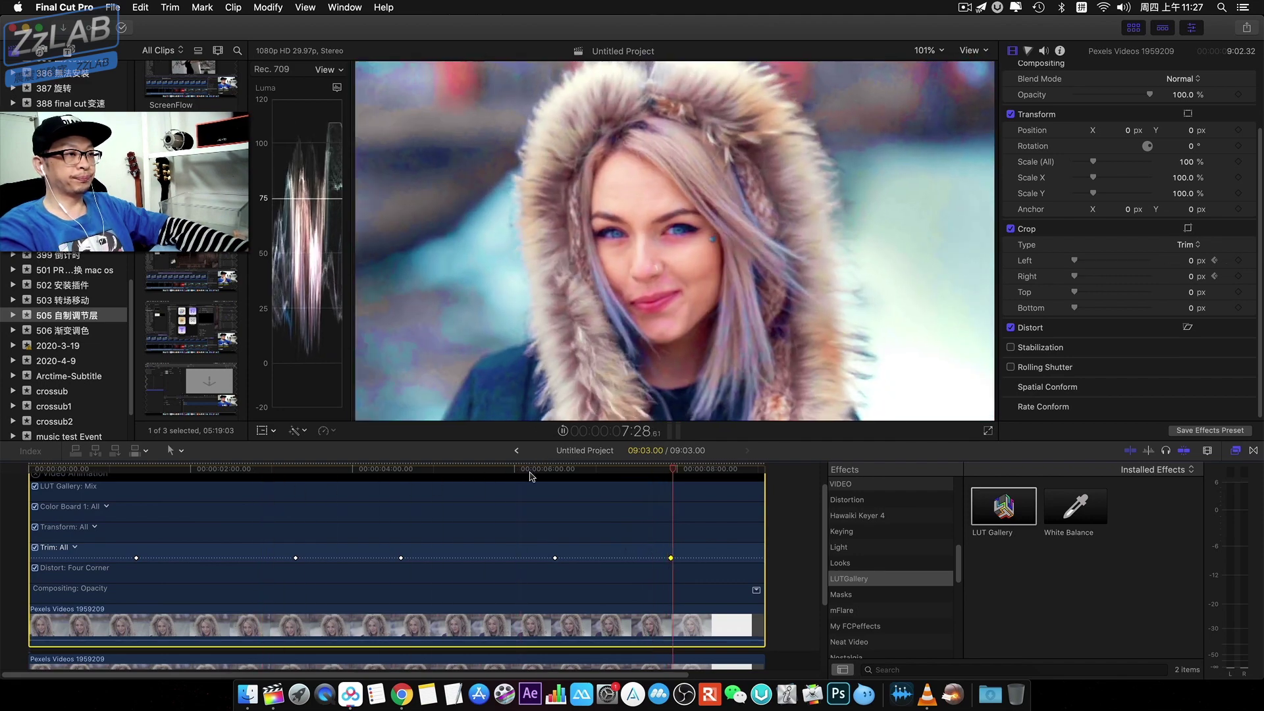
click(526, 471)
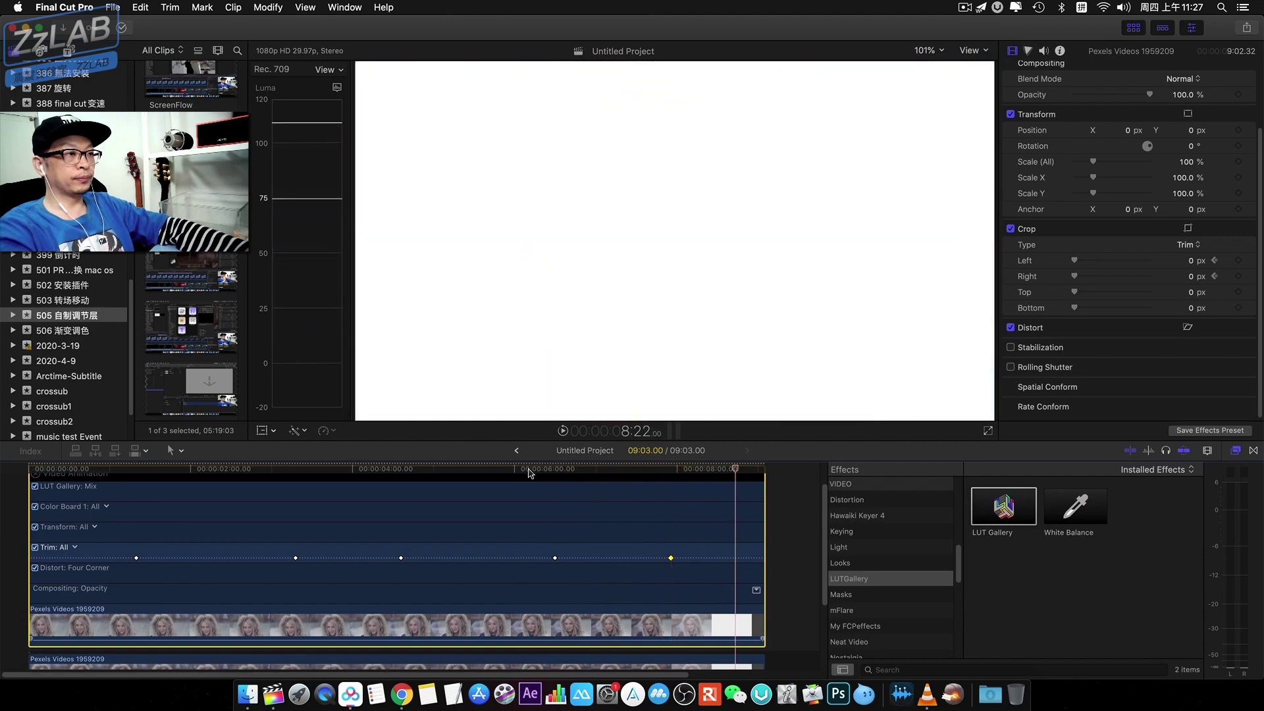
click(336, 470)
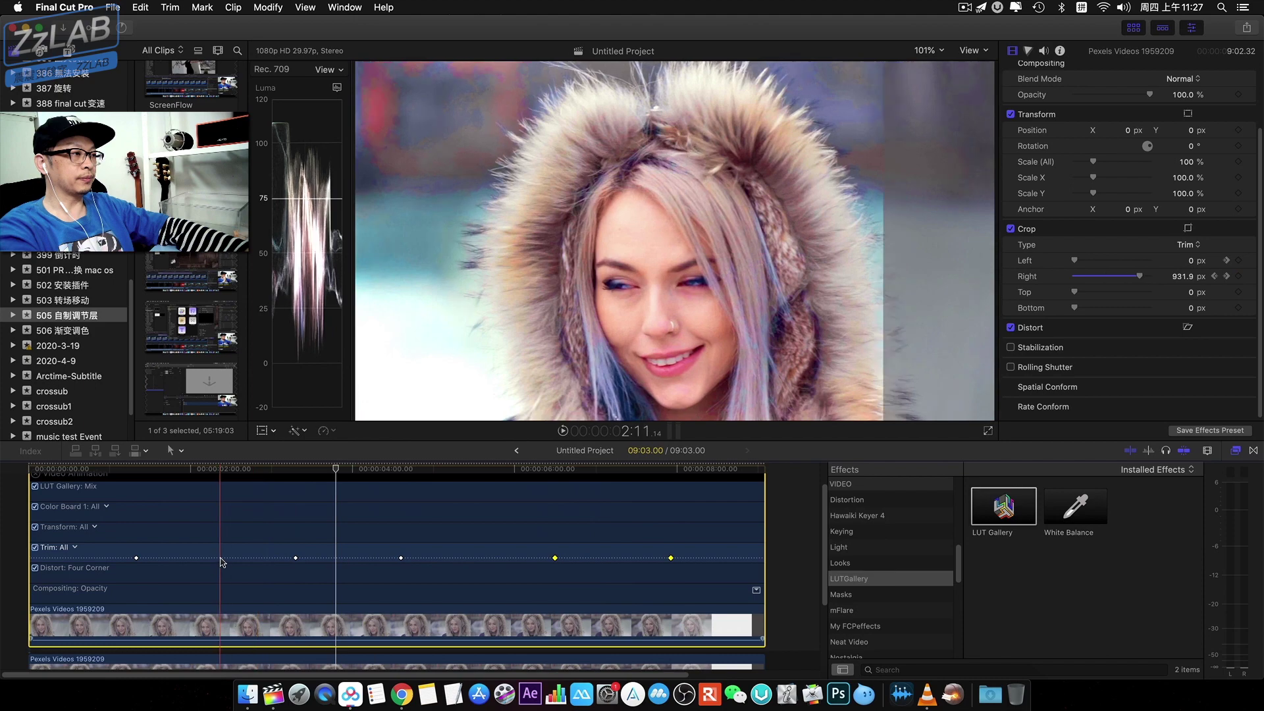
click(295, 559)
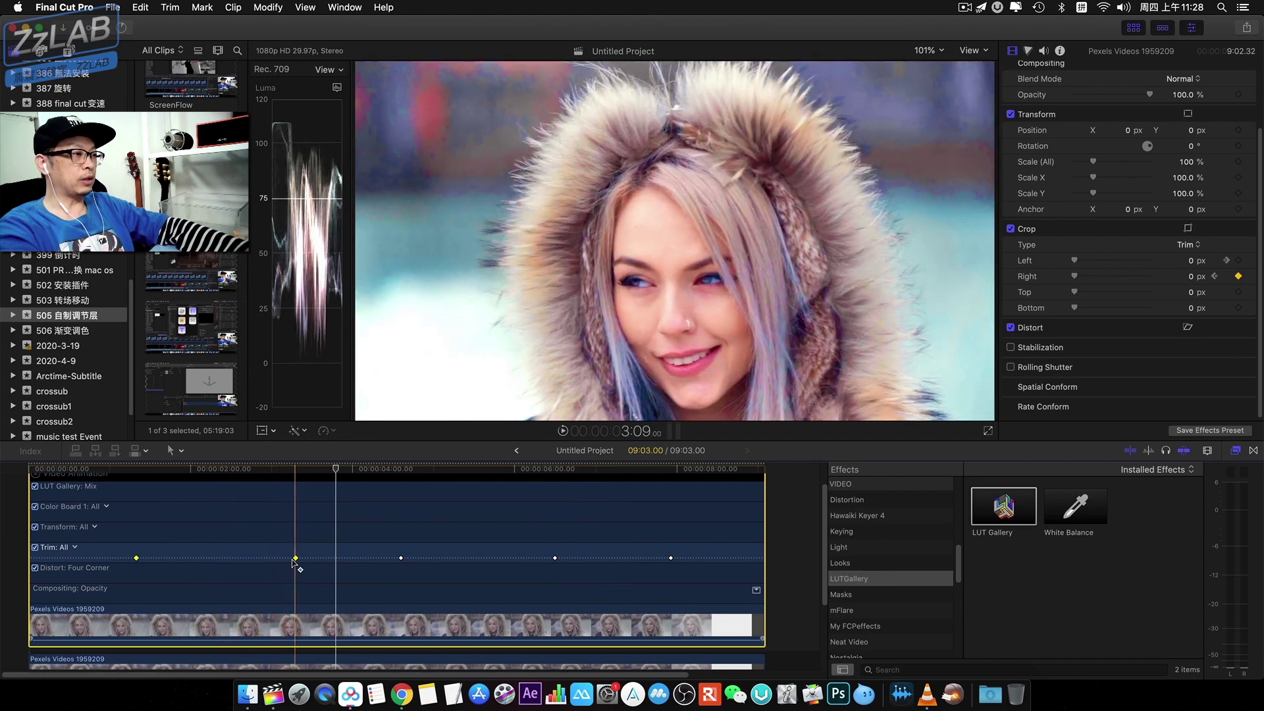
Move the first wipe's keyframes earlier so it ends at 02:19, then preview from the start.
drag(295, 559, 285, 559)
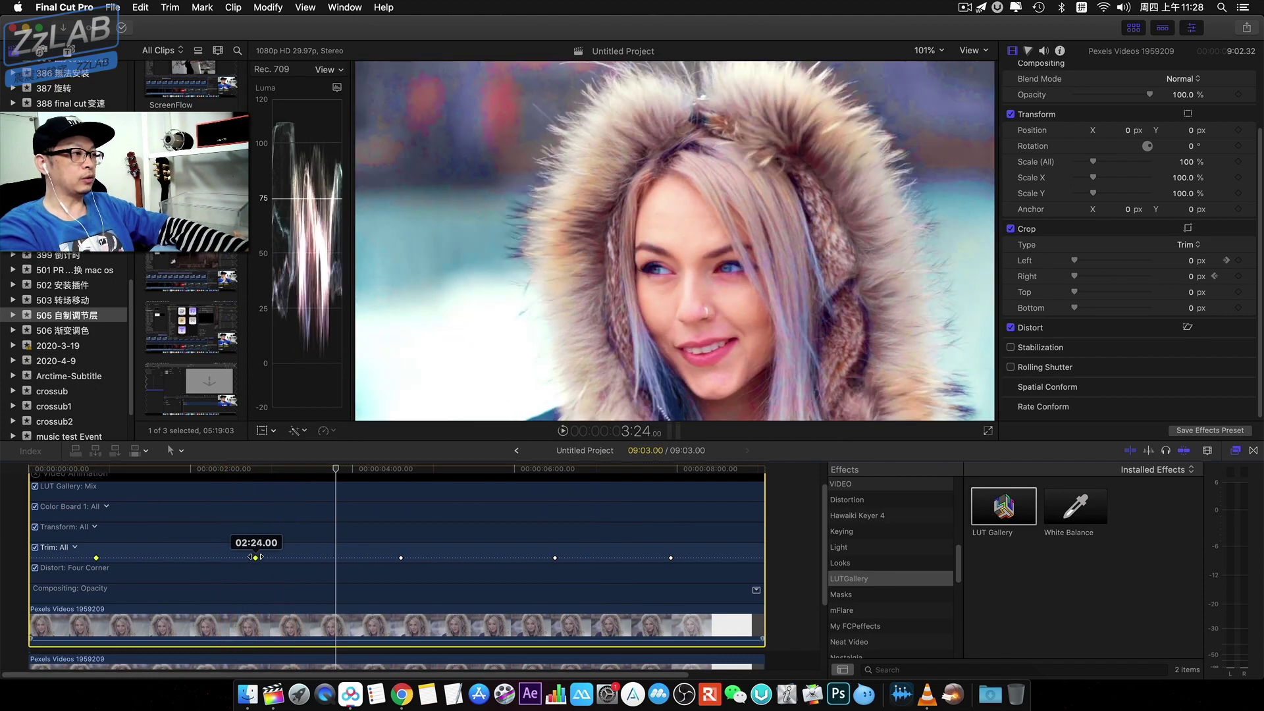
drag(242, 558, 241, 558)
key(Home)
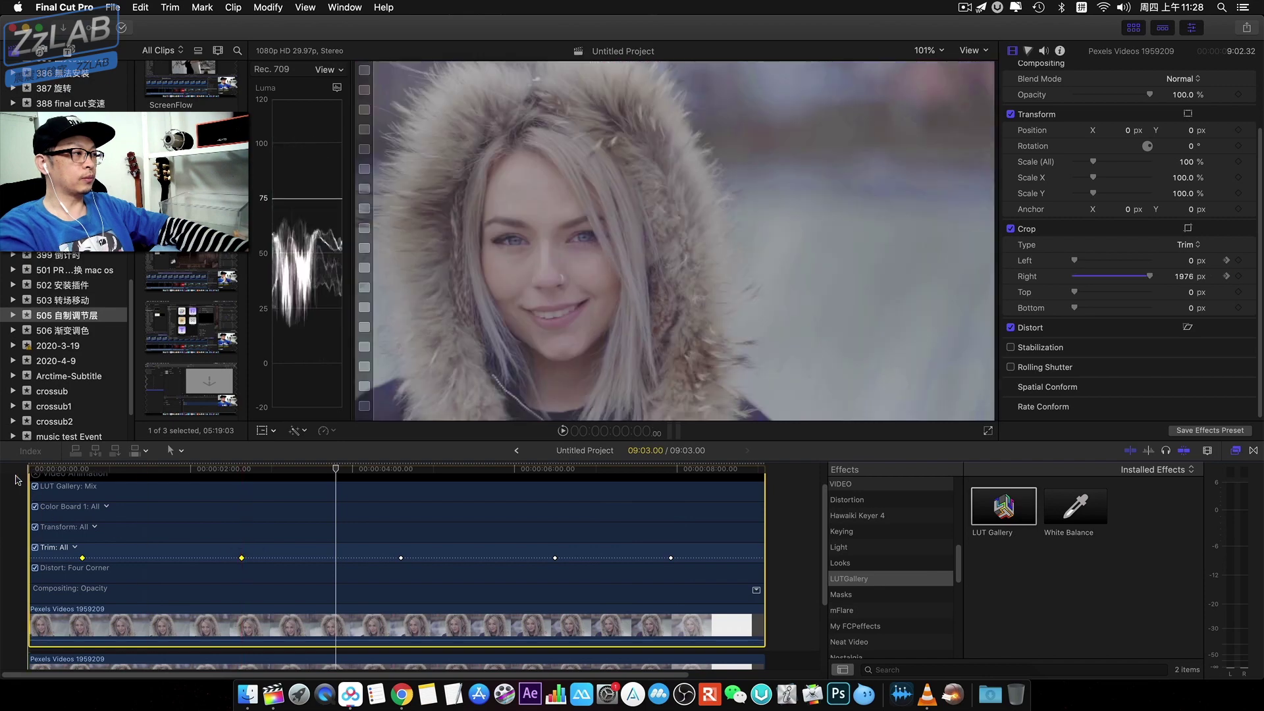
key(space)
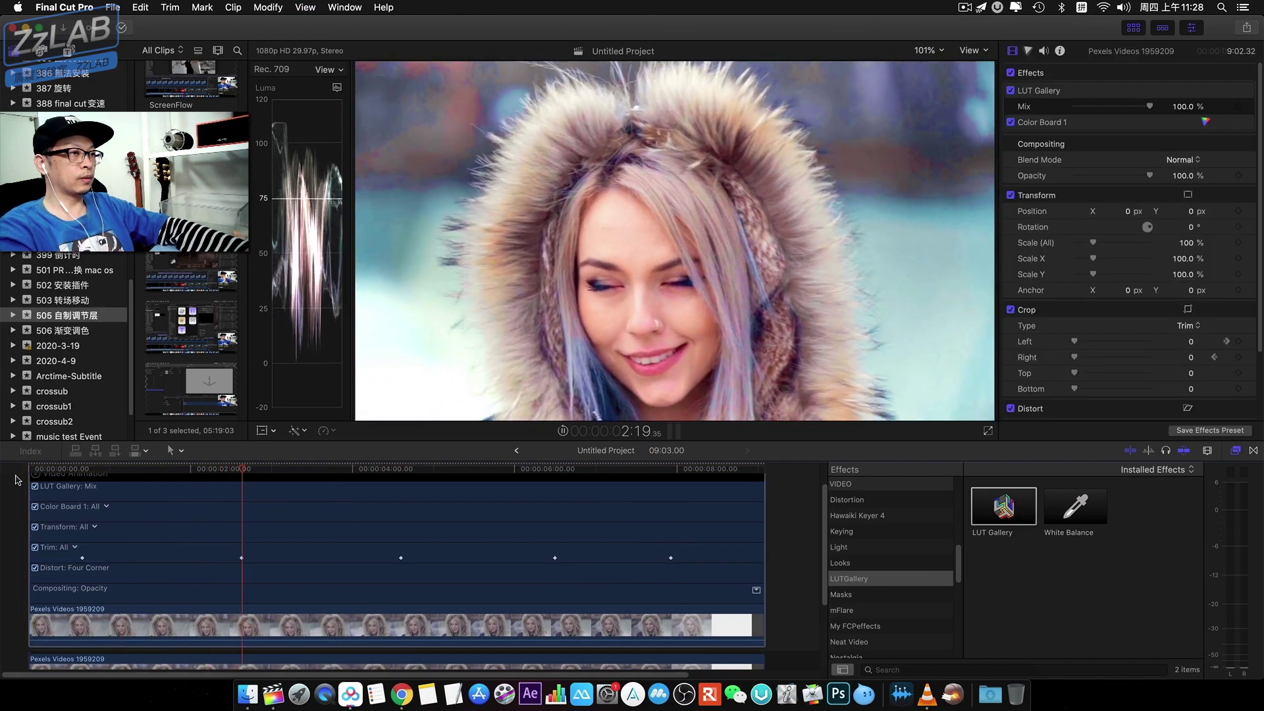
key(space)
Shift the second wipe's keyframes to start at 03:21 with skimming off, and preview it.
click(456, 560)
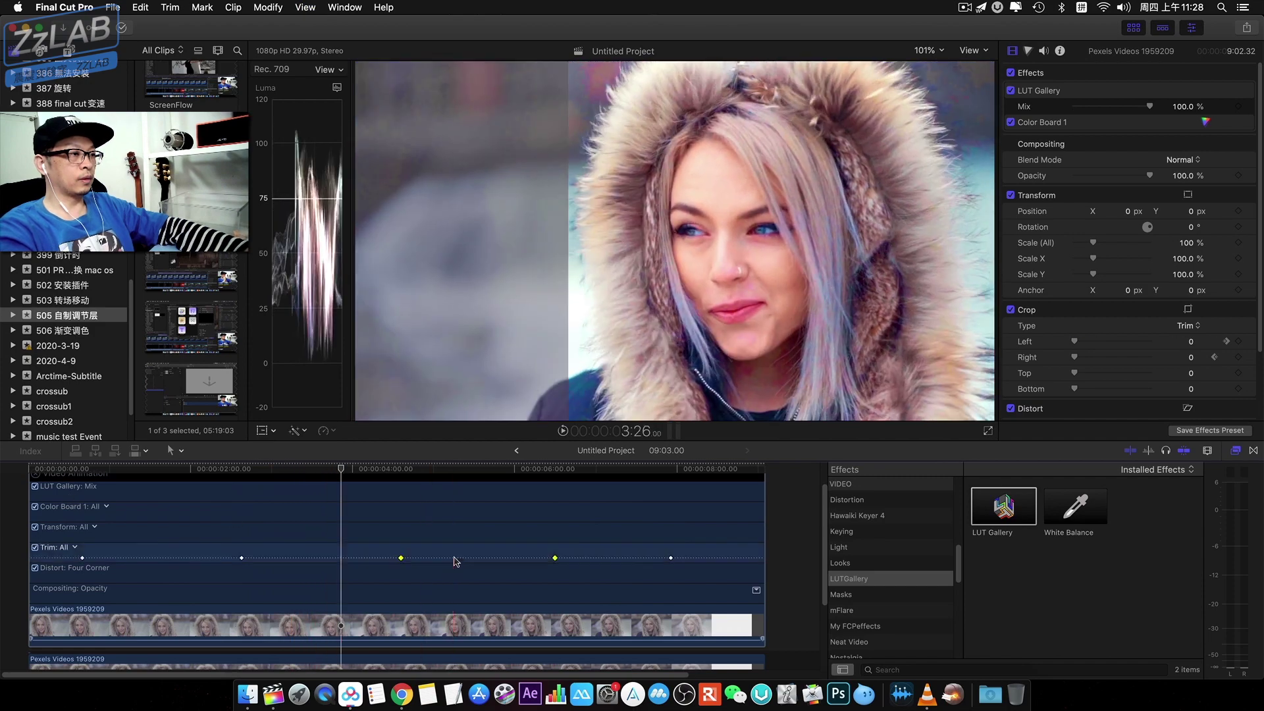
key(s)
key(s)
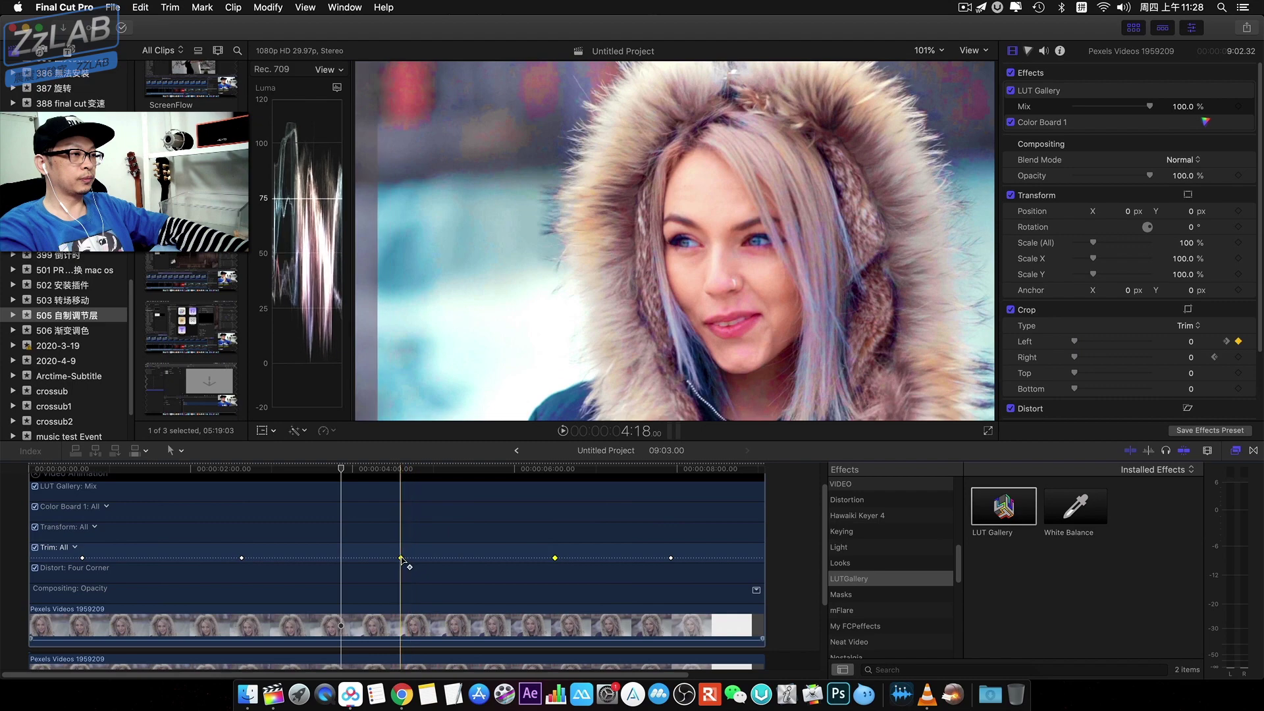
drag(398, 561, 389, 558)
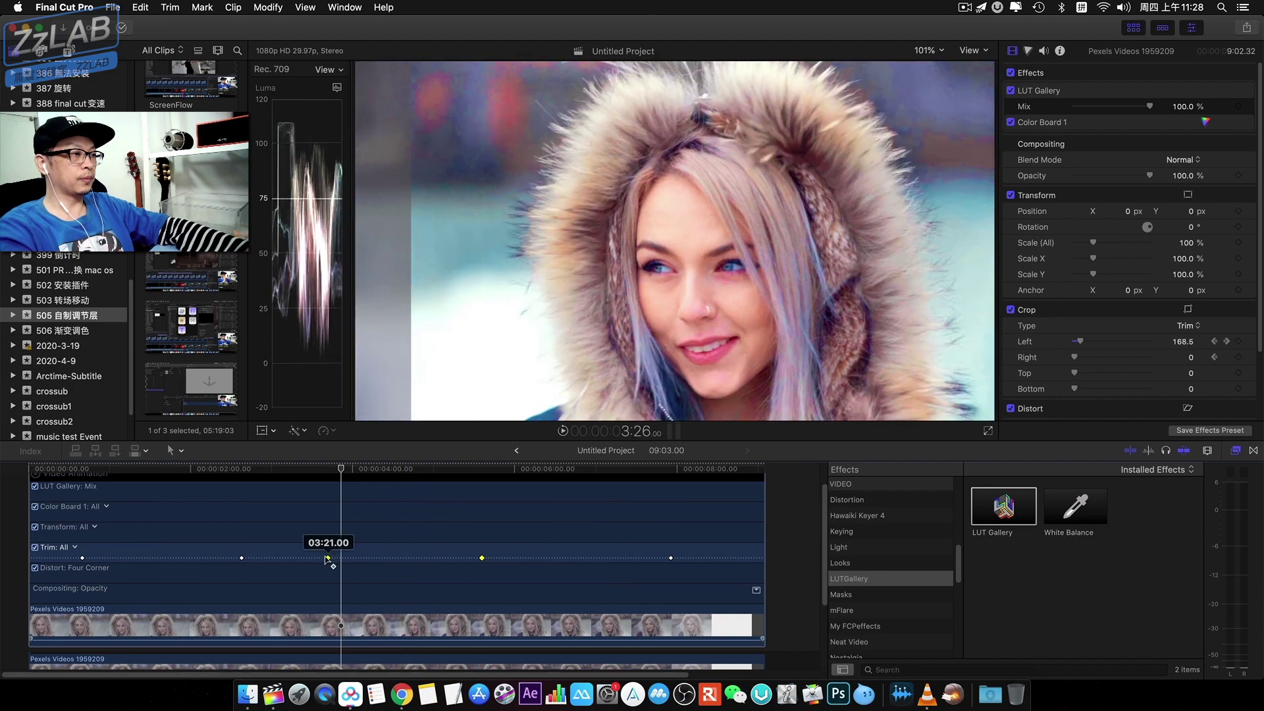
key(j)
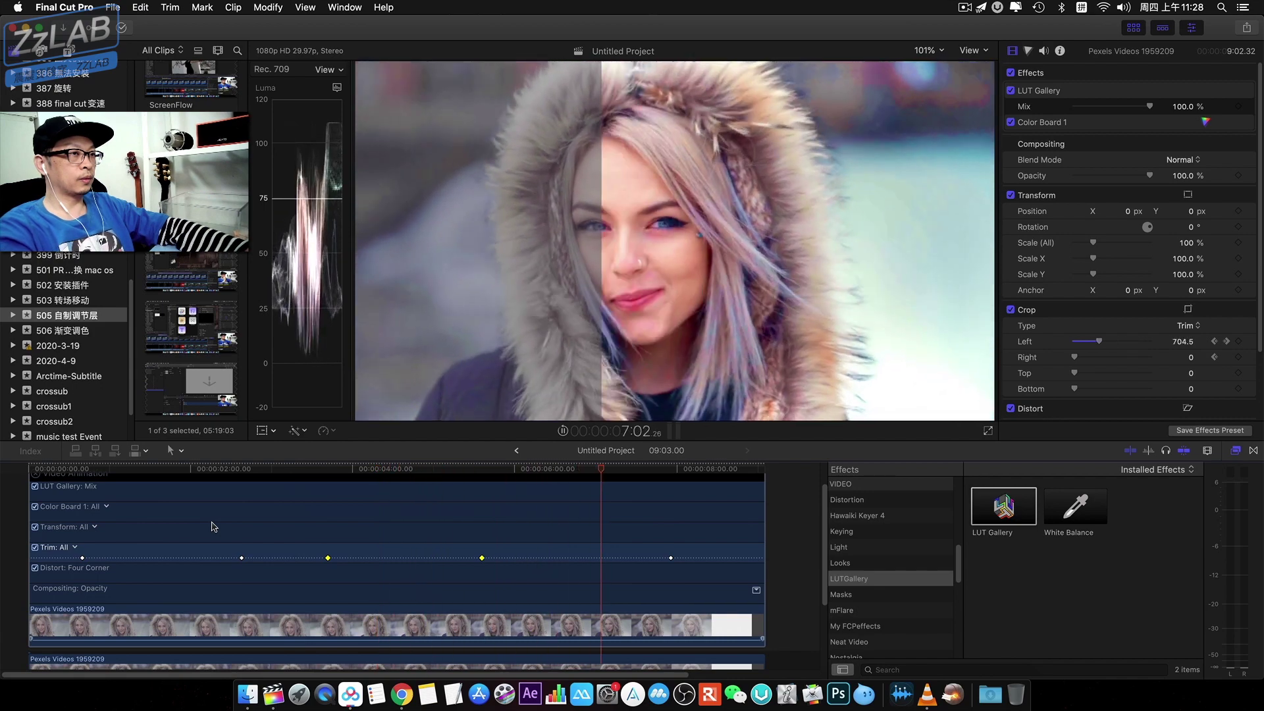
key(space)
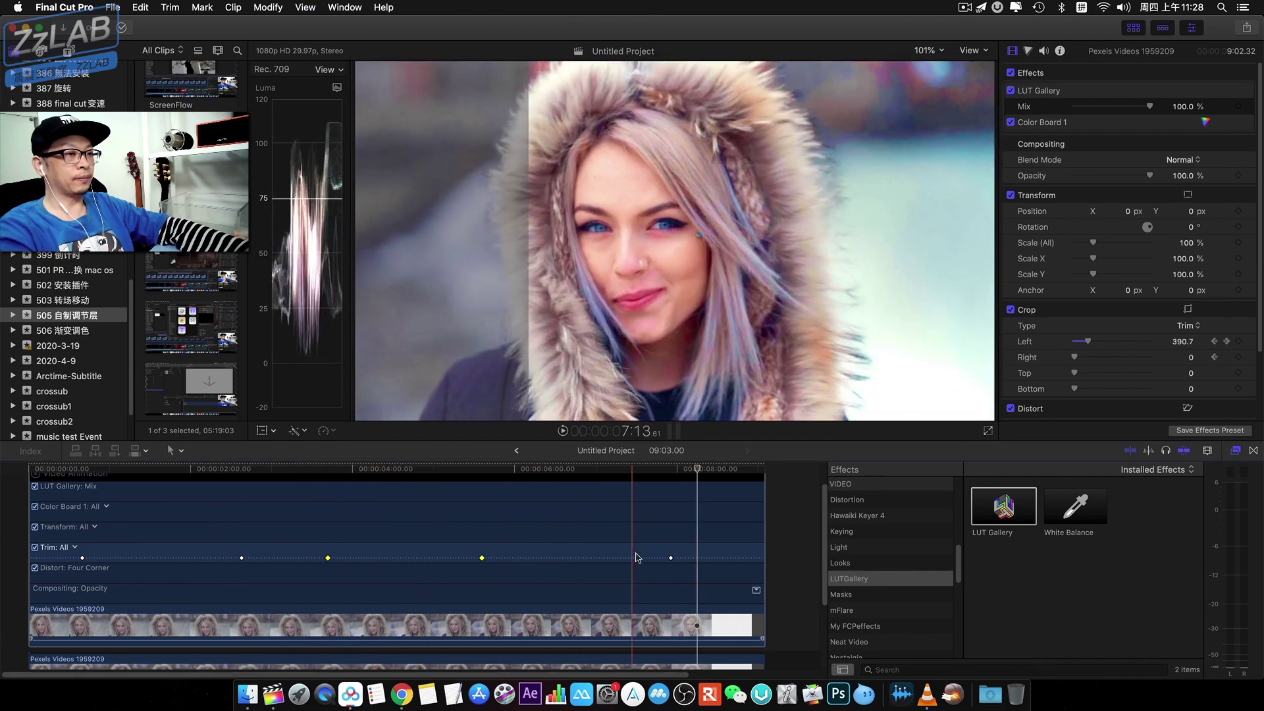
click(671, 558)
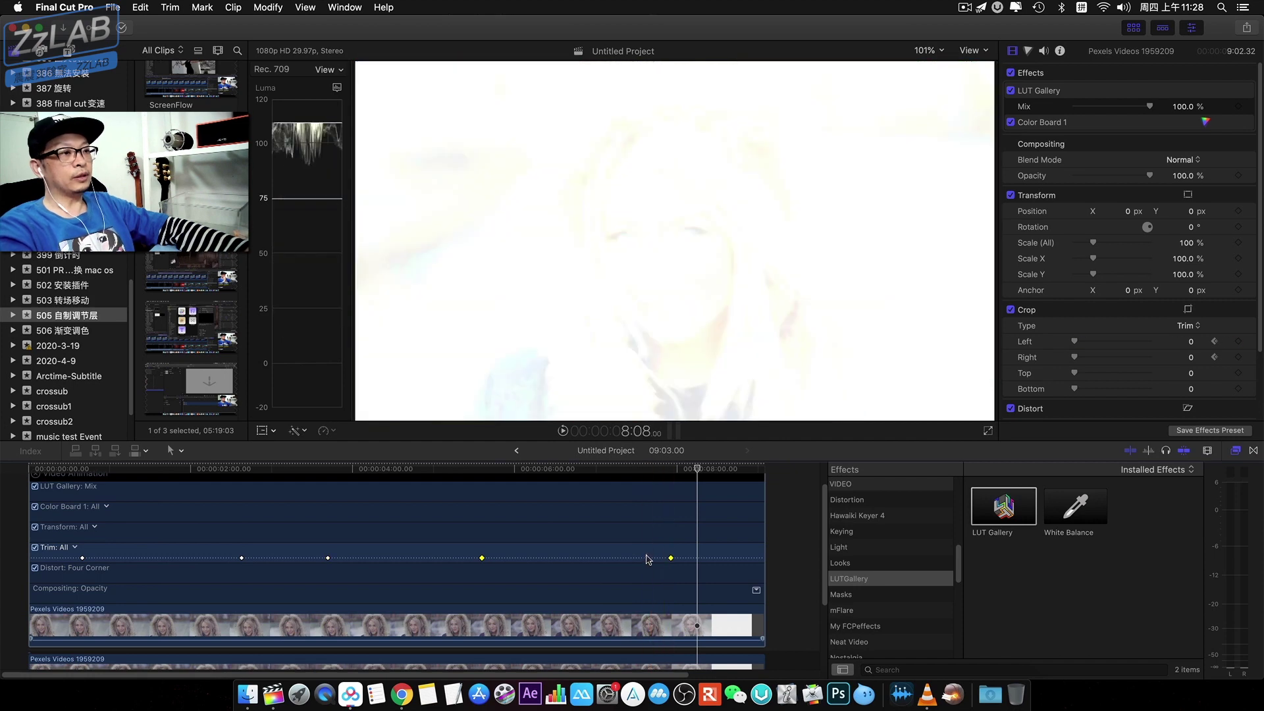